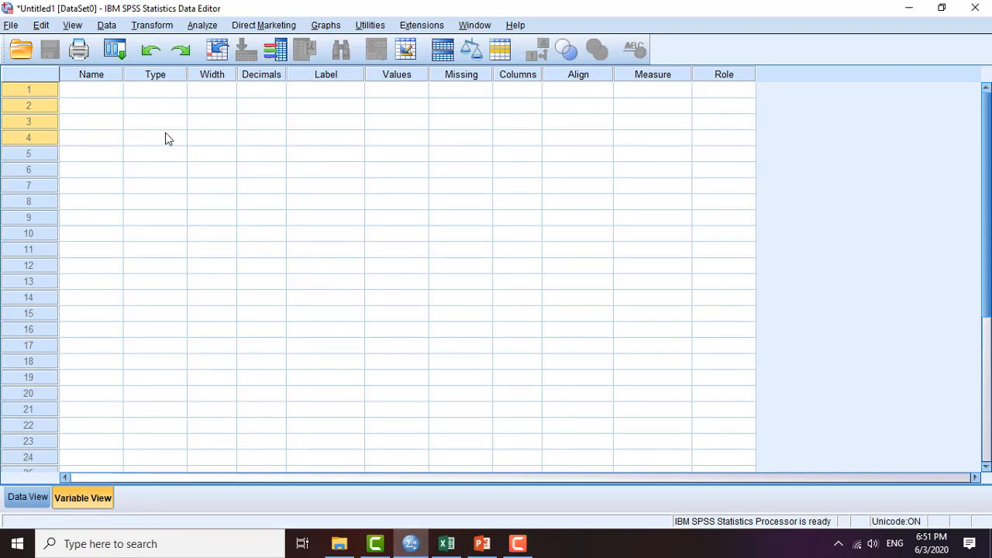
- Switch to the REKAP KUESIONER workbook in Excel and copy the Data Interval values in A2:C29, without the header row
left_click(88, 140)
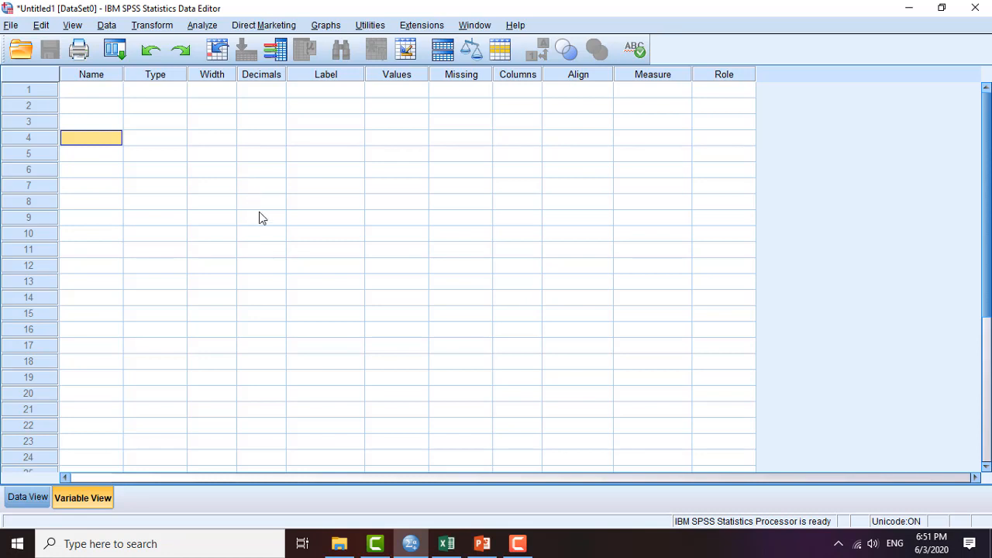
left_click(22, 497)
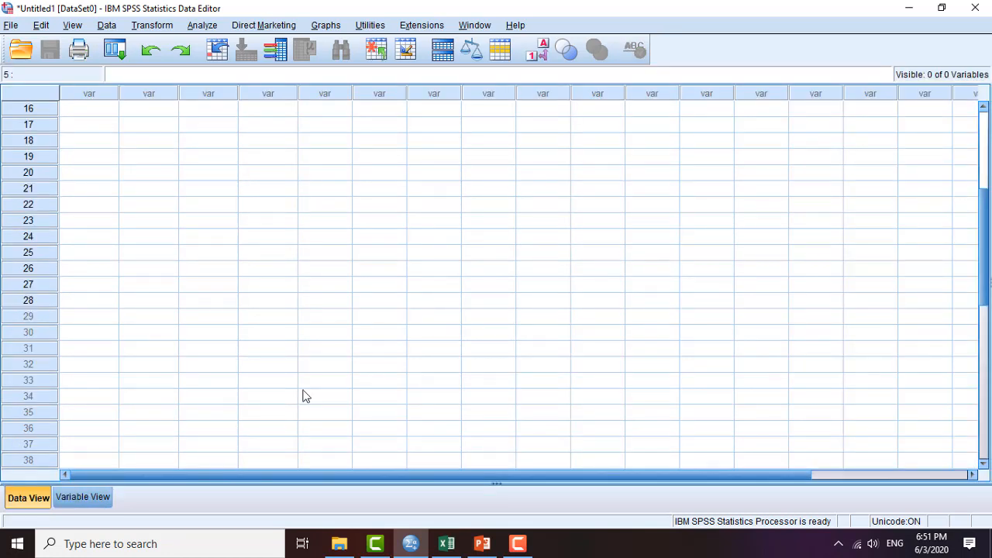
left_click(446, 543)
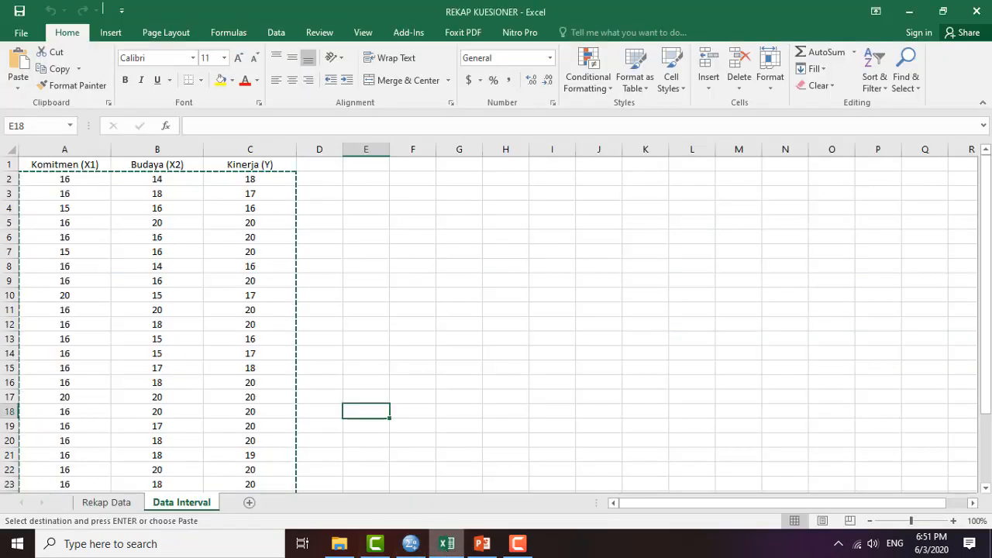
left_click(419, 318)
key("Escape")
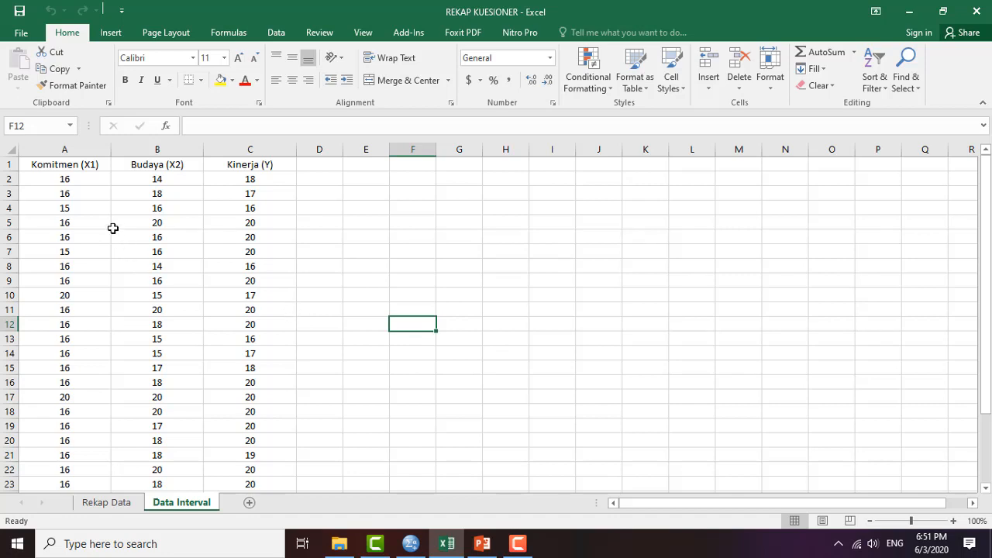
left_click_drag(51, 179, 229, 456)
right_click(167, 200)
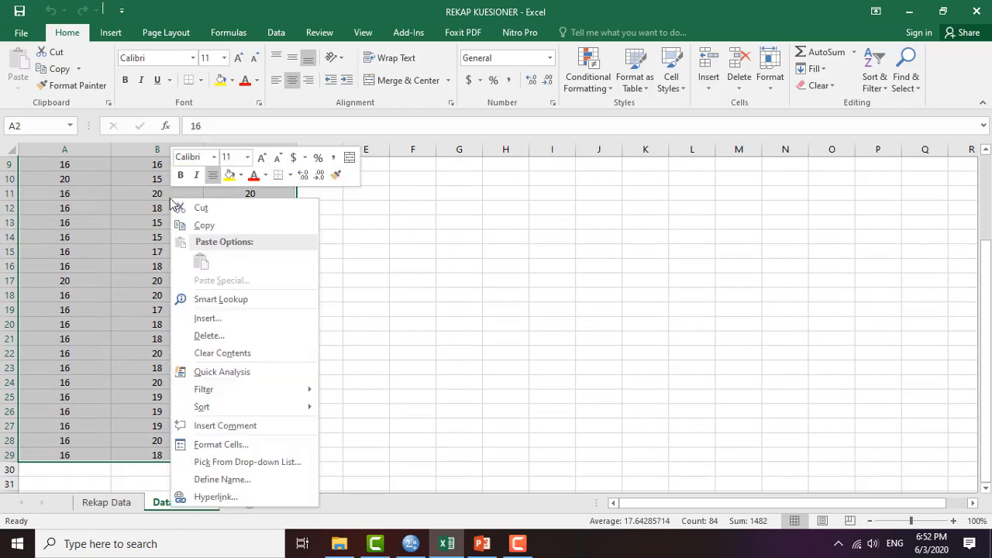
left_click(182, 225)
scroll(197, 250, "up", 3)
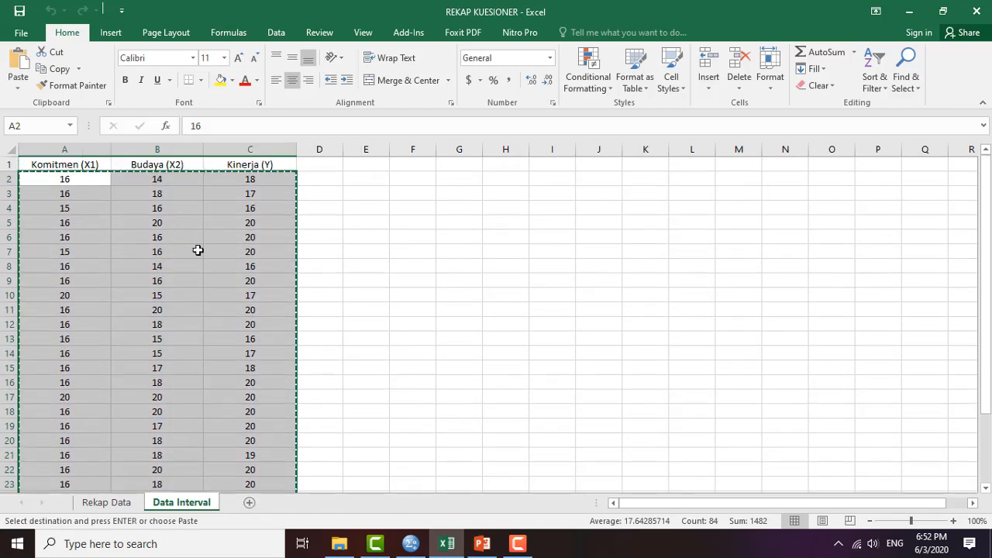
- Switch back to SPSS and paste the copied values into Data View starting at the first case of the first column
left_click(410, 544)
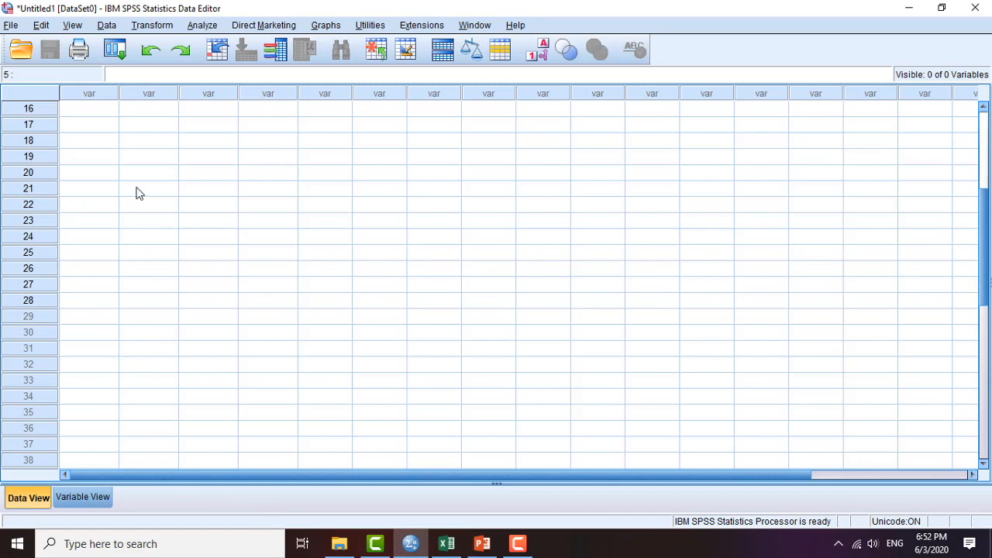
left_click(77, 499)
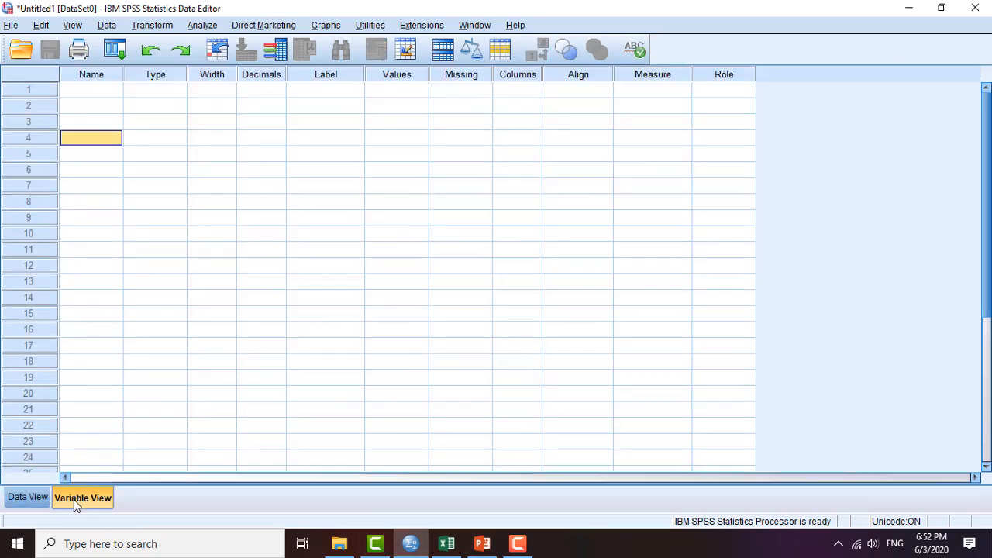
left_click(32, 502)
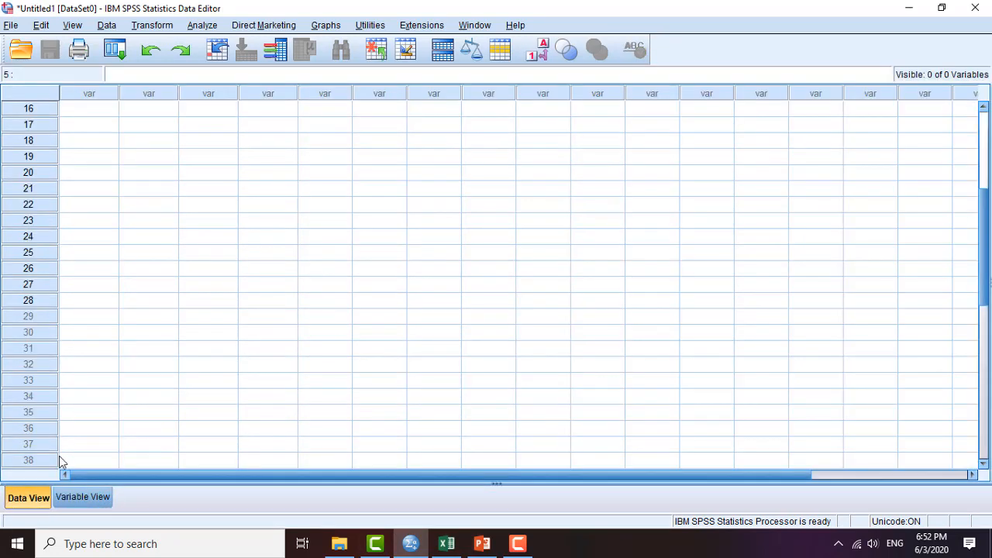
scroll(85, 155, "up", 5)
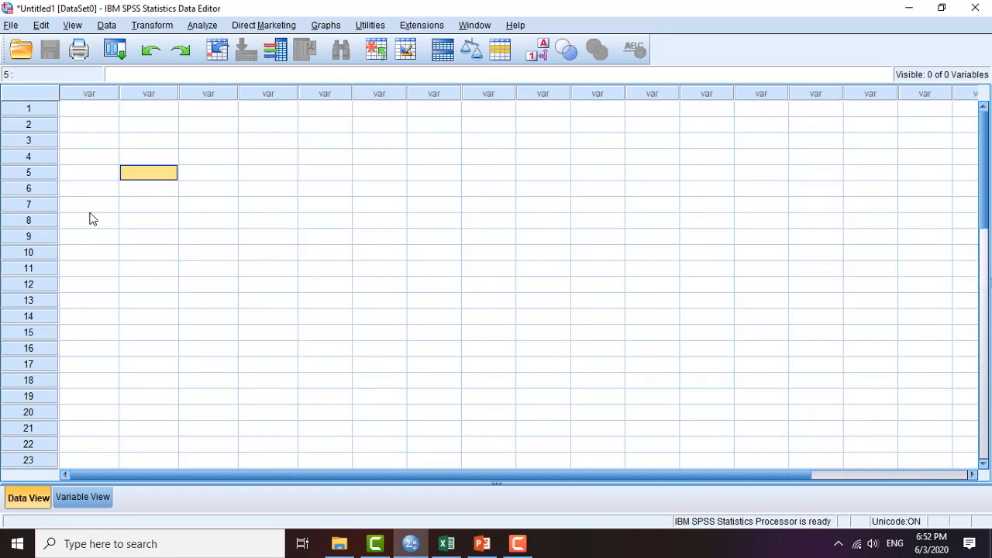
left_click(87, 109)
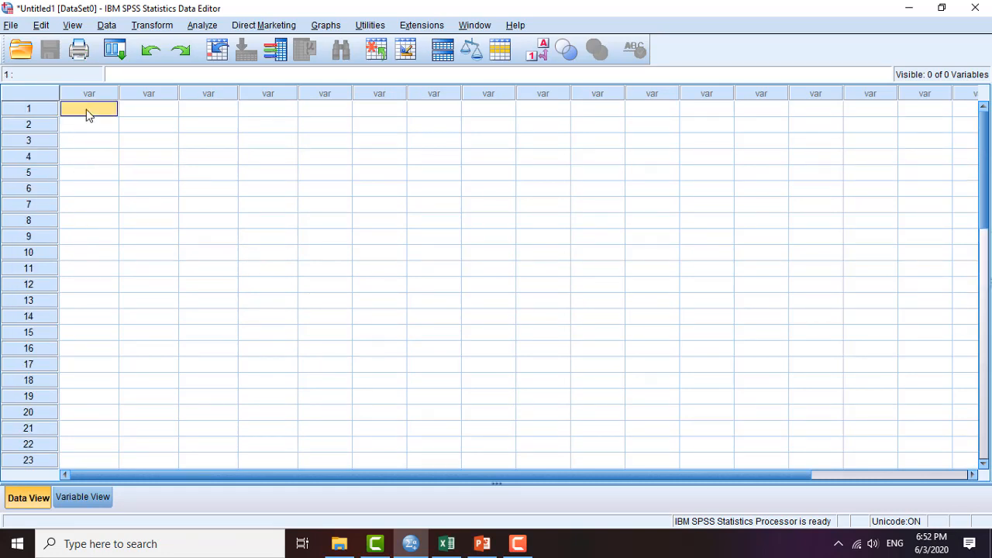
right_click(87, 113)
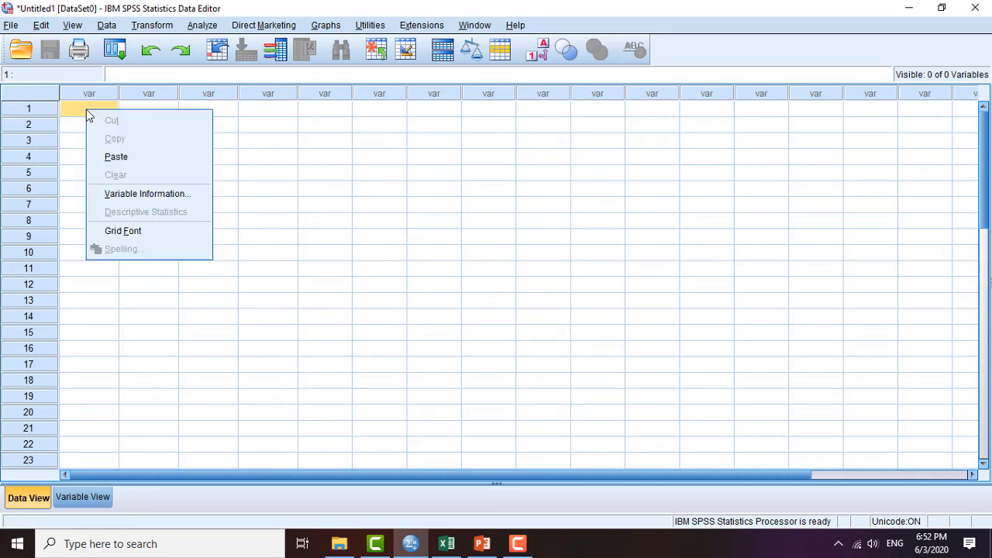
left_click(99, 154)
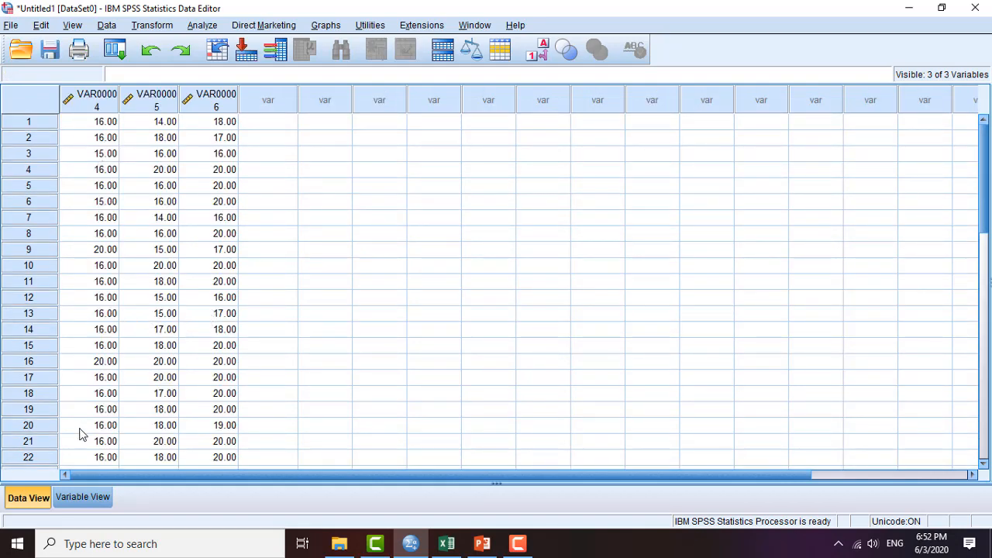
- Rename the three pasted variables, in order, as X1, X2 and Y
left_click(83, 498)
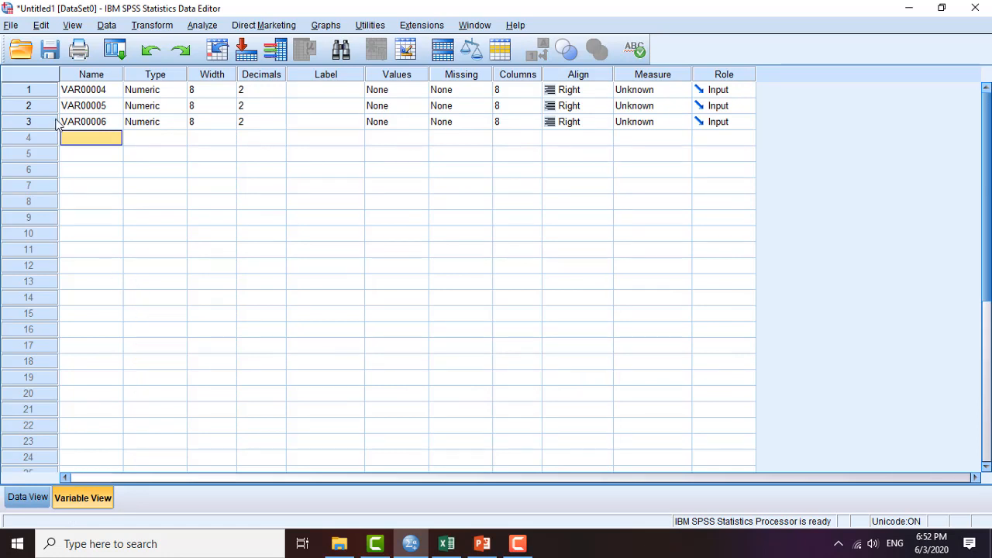
left_click(75, 92)
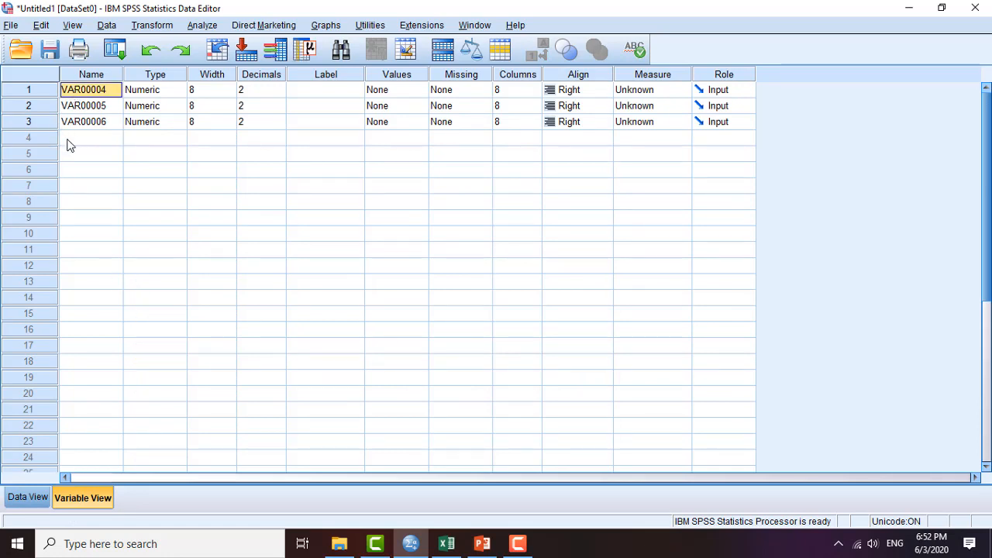
type("X1")
key("Return")
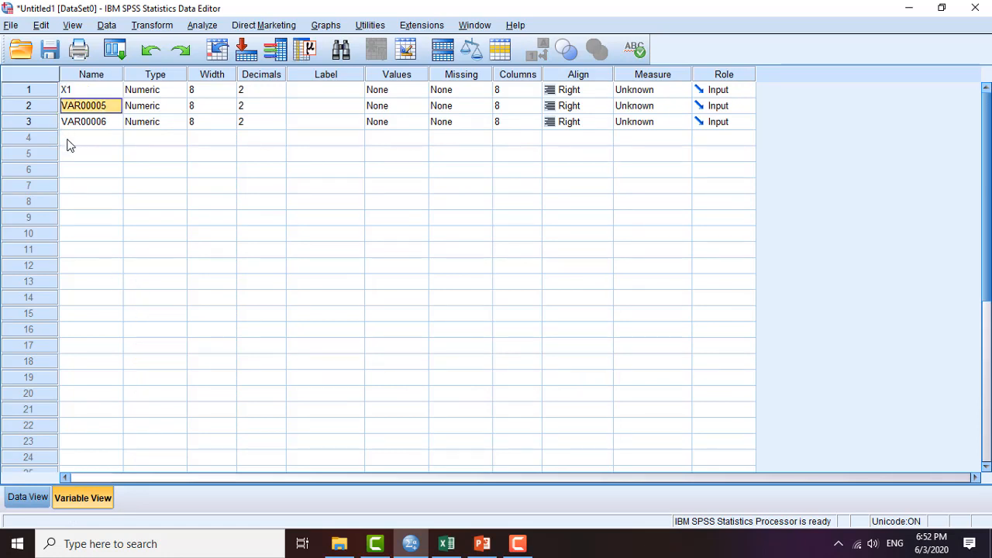
type("X2")
key("Return")
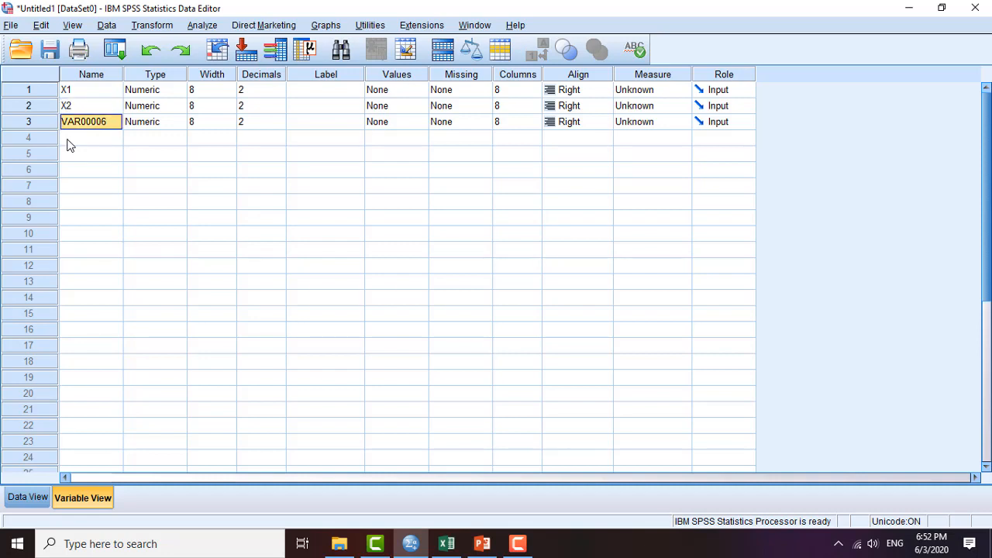
type("Y")
left_click(300, 288)
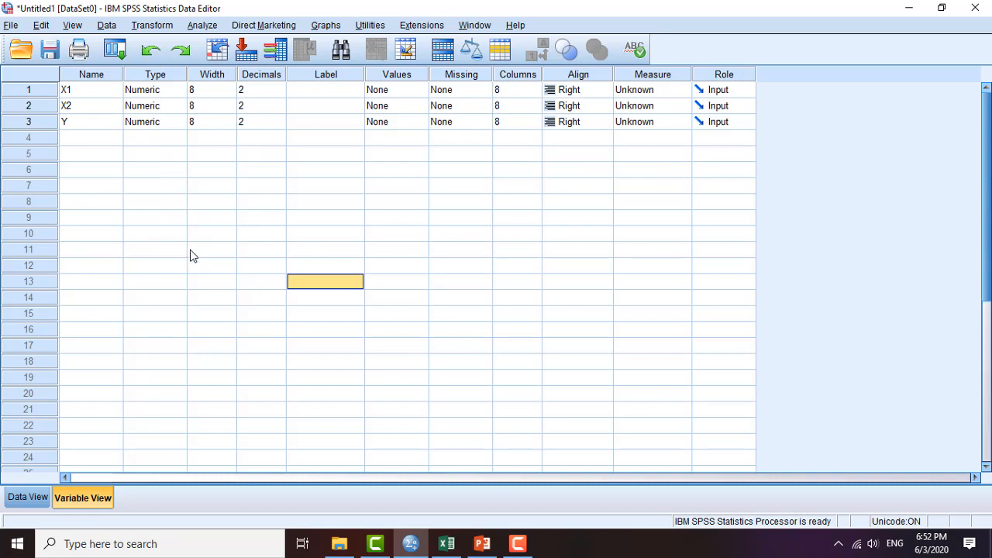
- Open a Linear Regression analysis and remove the leftover X1 and X2 entries from the independent variables block
left_click(203, 25)
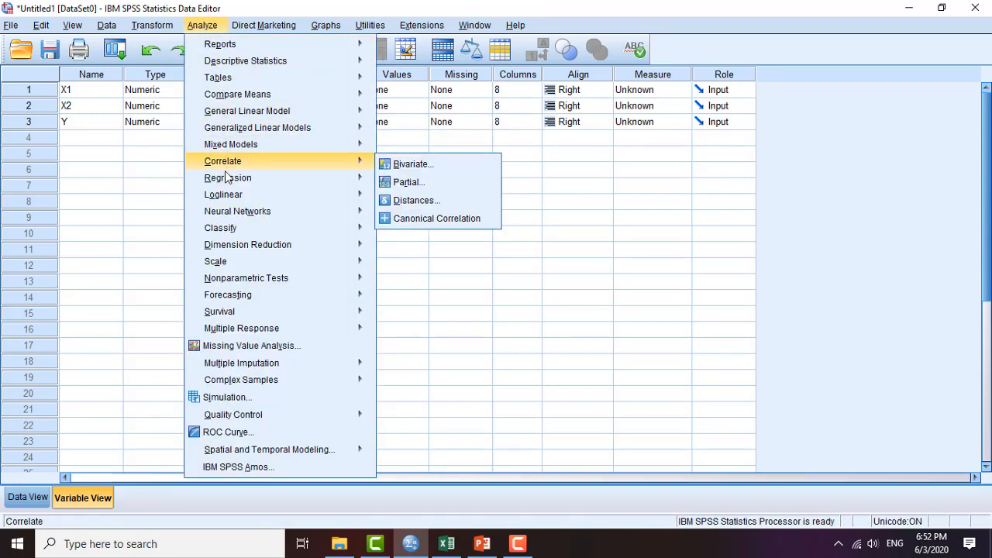
mouse_move(229, 178)
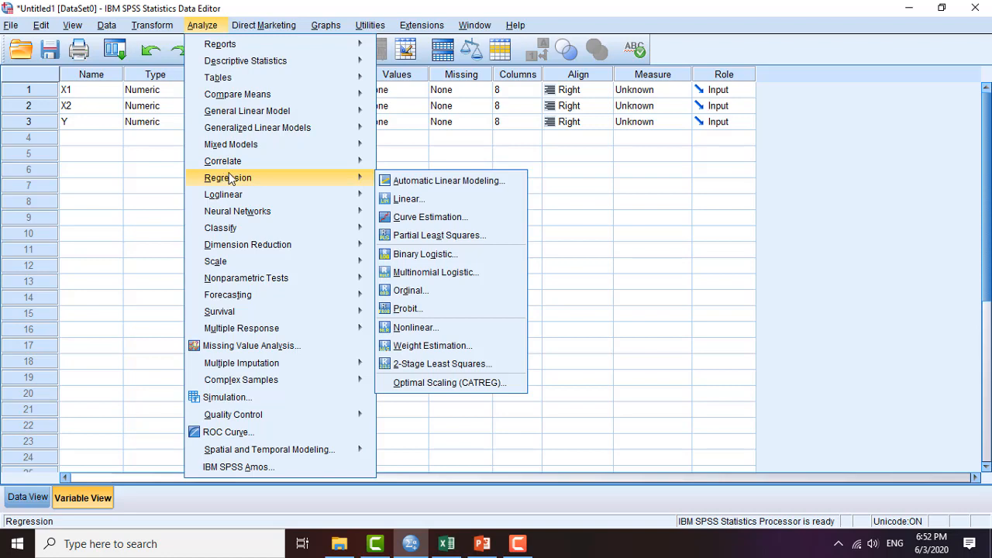
left_click(407, 200)
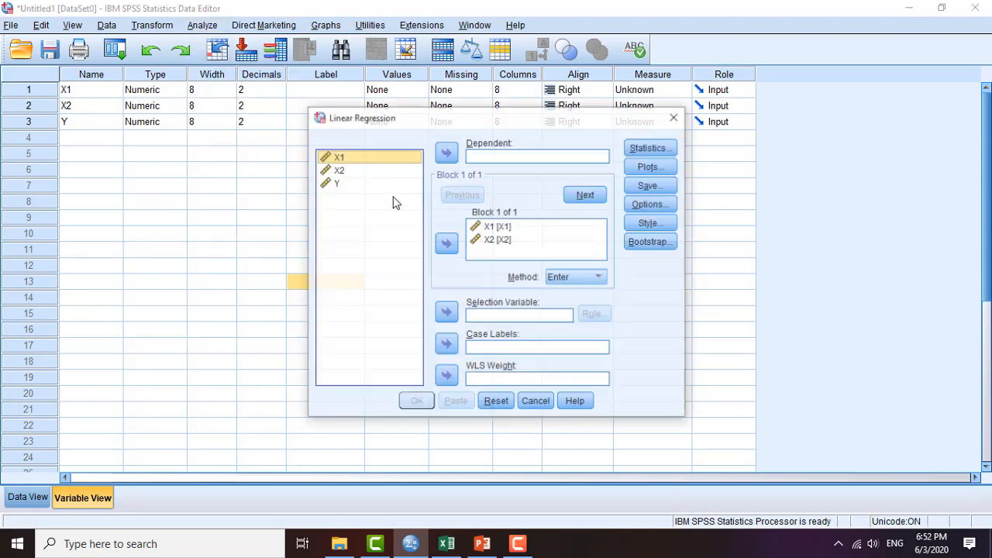
left_click(496, 227)
left_click(447, 244)
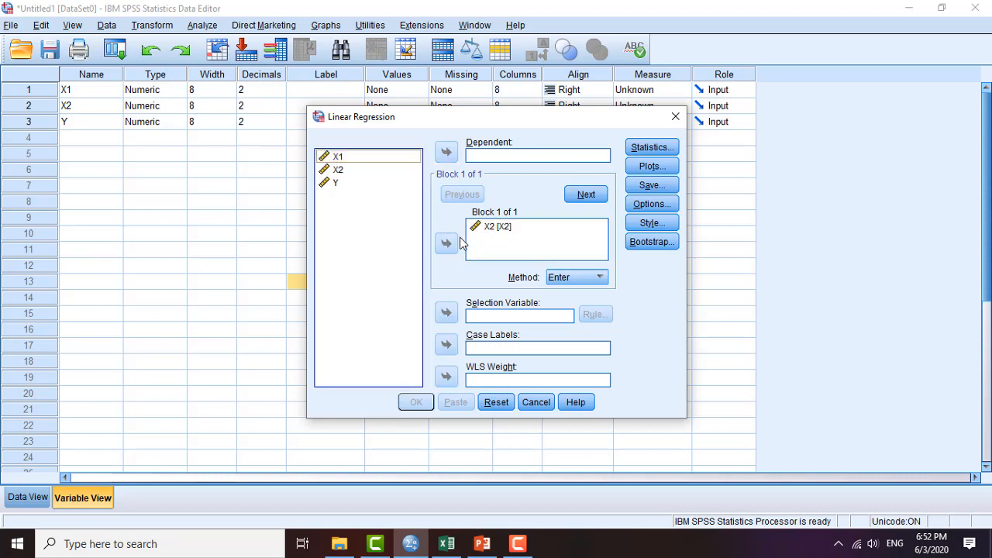
left_click(478, 226)
left_click(446, 243)
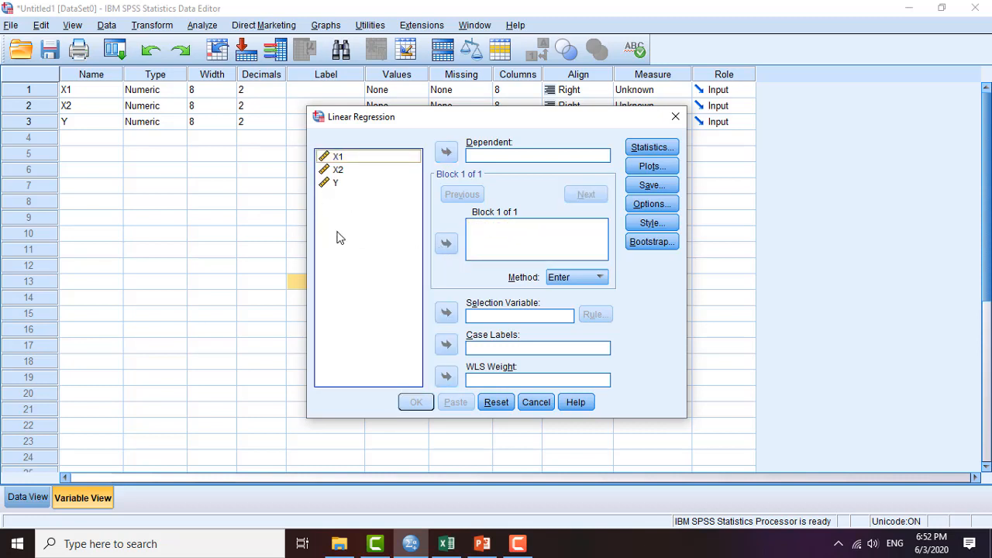
- Assign Y as the dependent variable and X1 and X2 as the independent variables of the regression
left_click(325, 182)
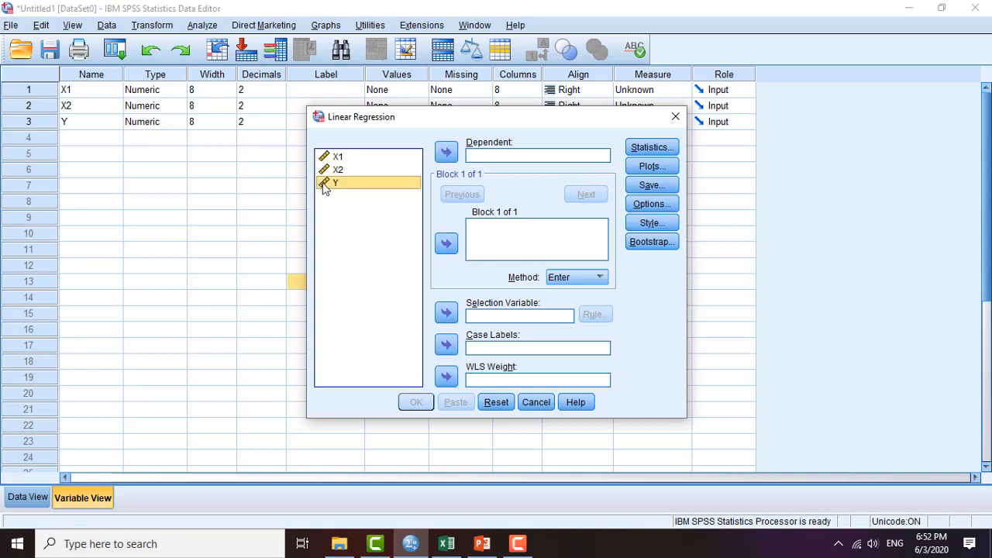
left_click(445, 154)
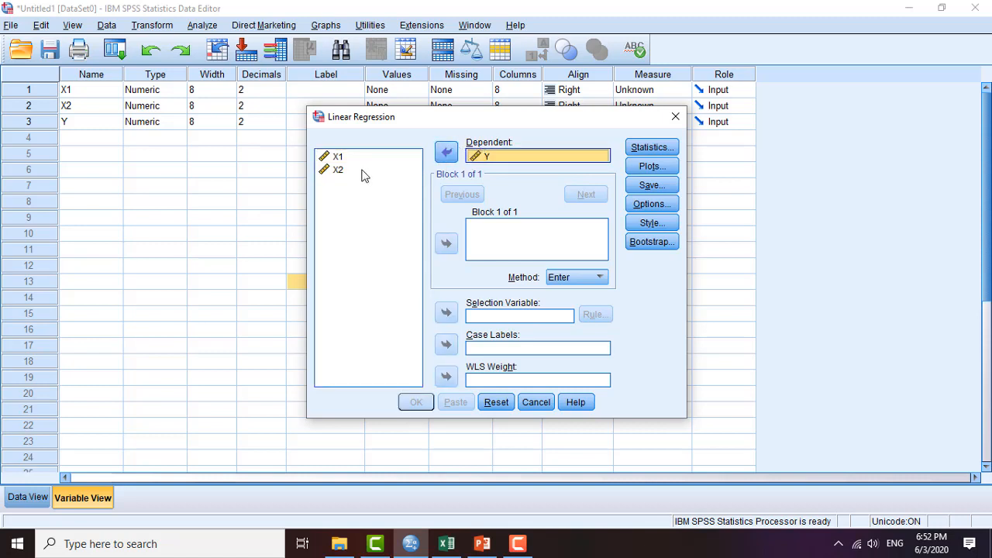
left_click(340, 157)
left_click(446, 243)
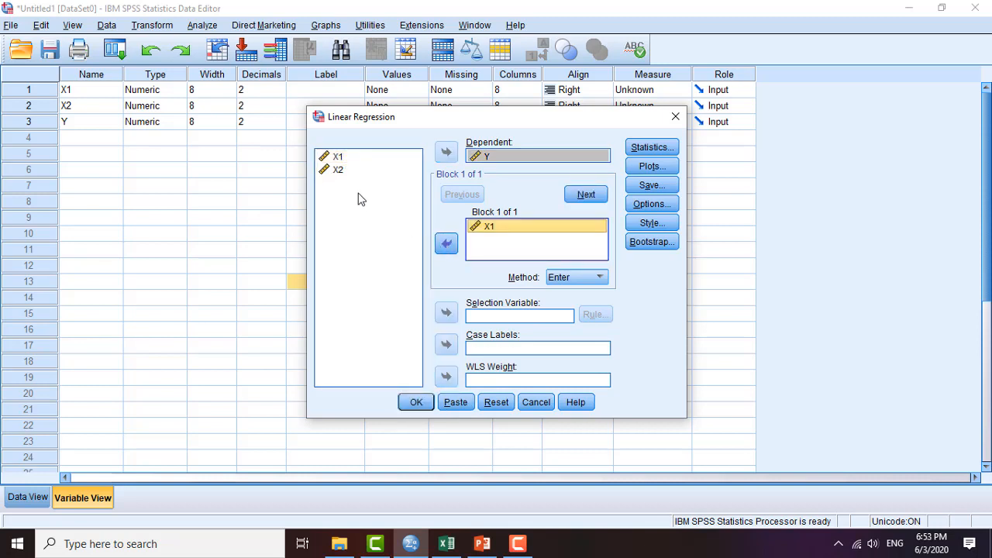
left_click(338, 170)
left_click(446, 244)
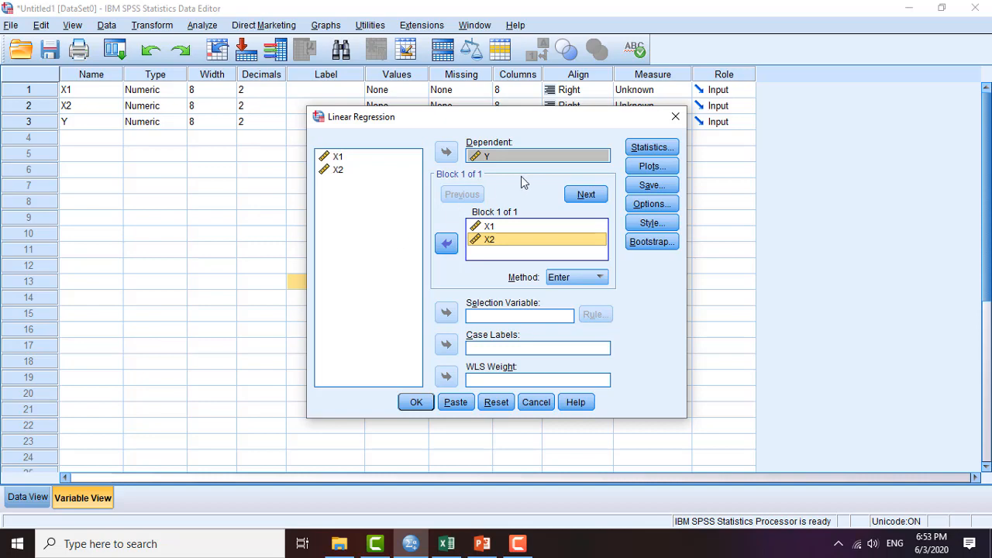
- Include collinearity diagnostics in the regression statistics, along with estimates and model fit
left_click(640, 149)
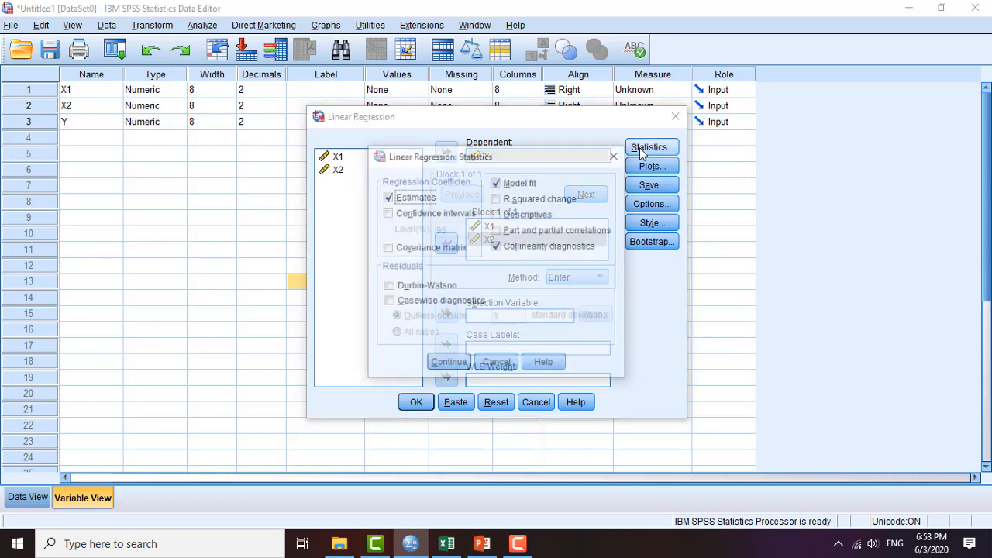
left_click(497, 247)
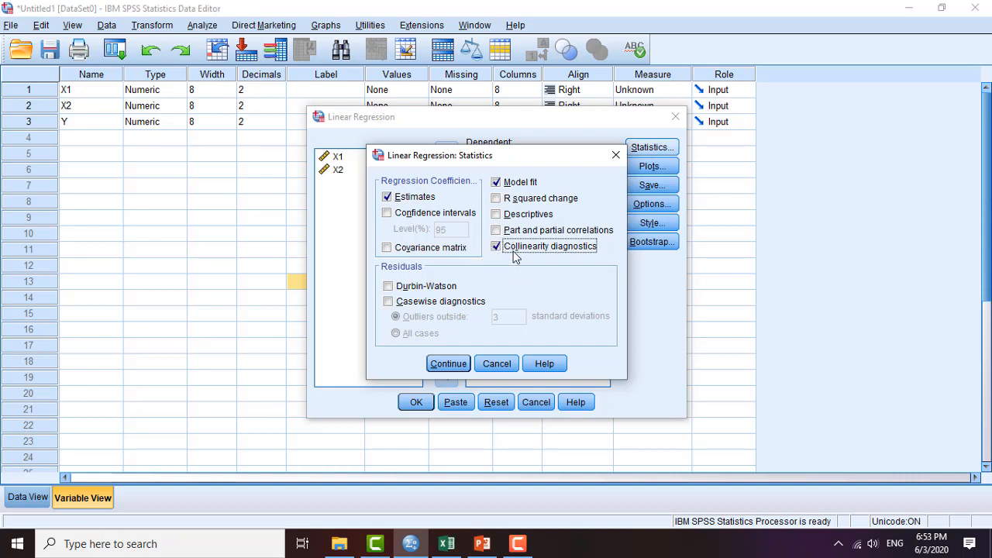
left_click(459, 367)
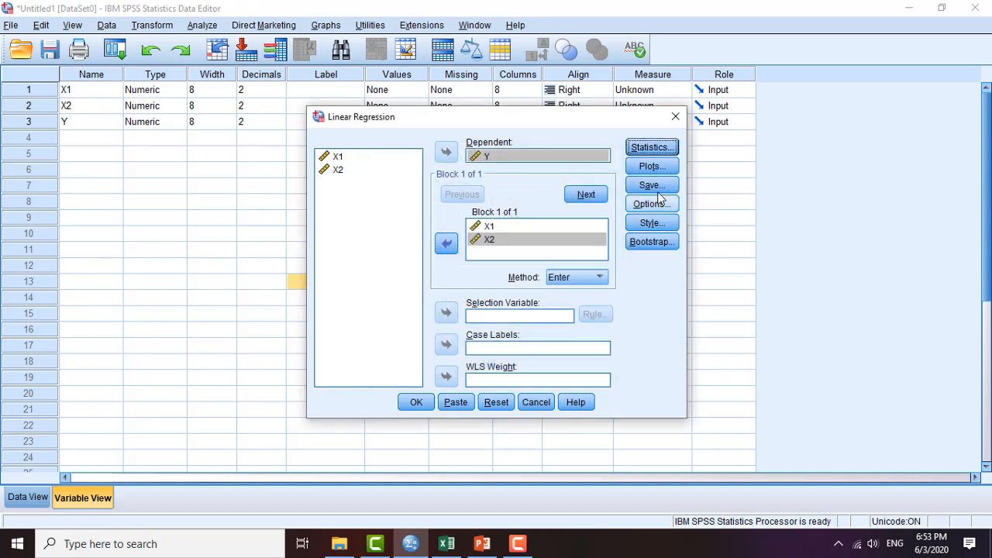
- Replace the X variable of the regression's residual scatterplot with *ZPRED
left_click(653, 169)
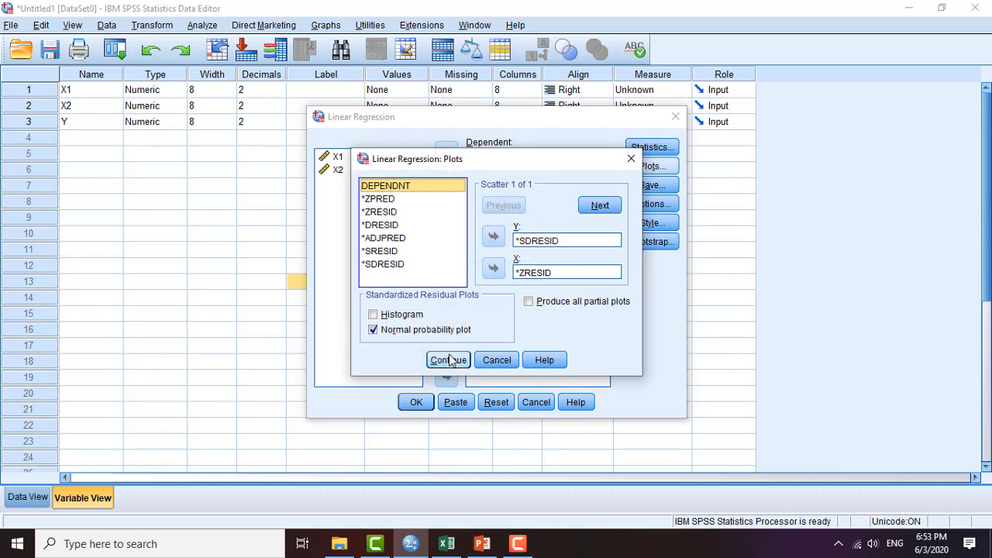
left_click(376, 253)
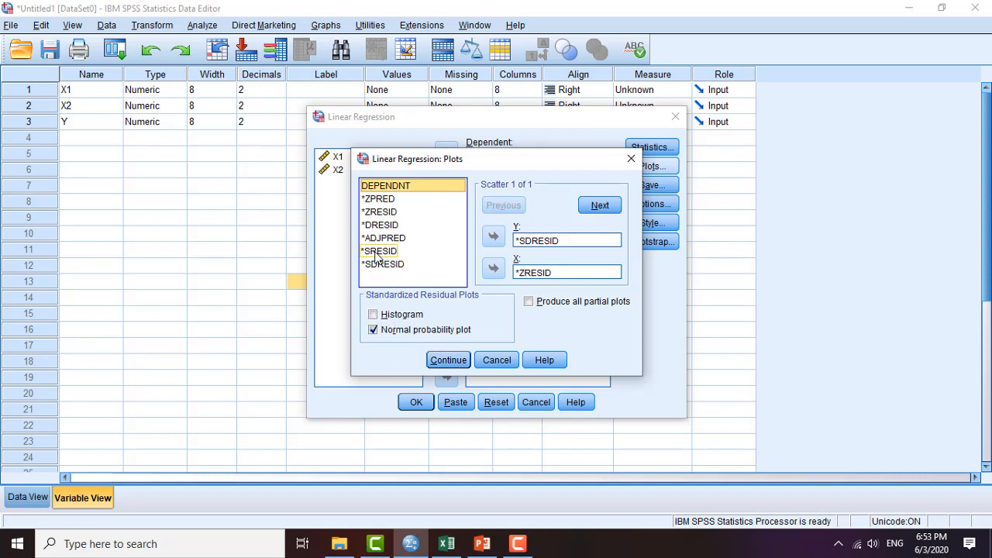
left_click(375, 253)
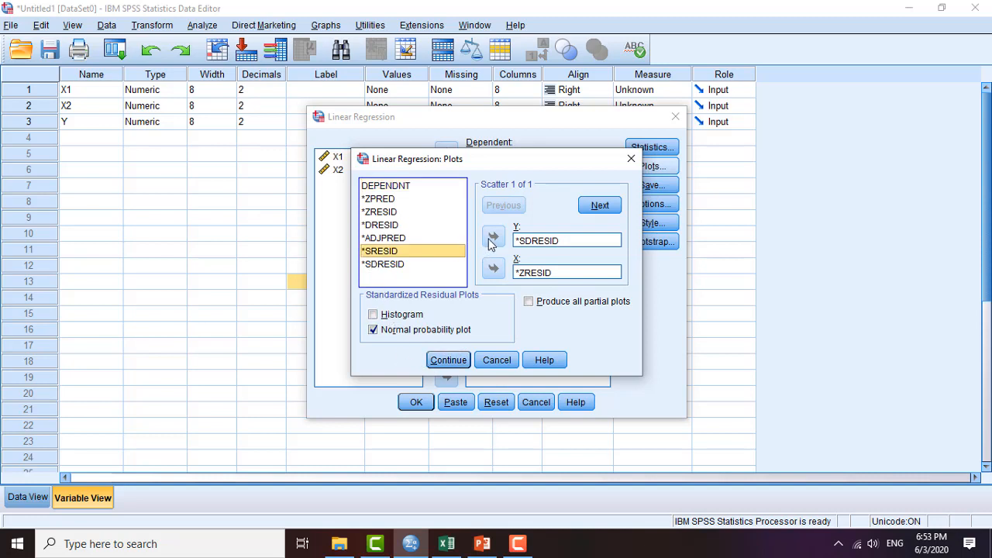
left_click(564, 274)
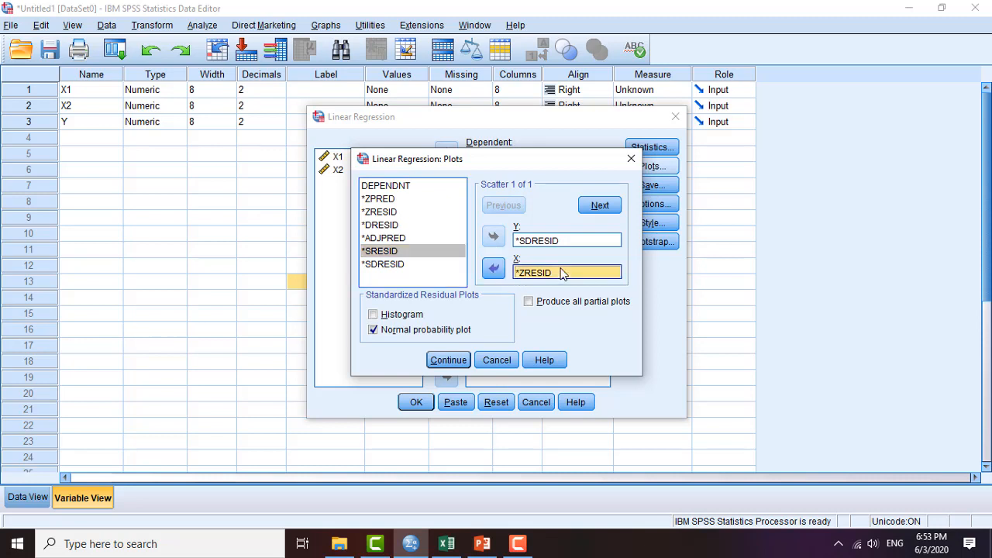
left_click(494, 268)
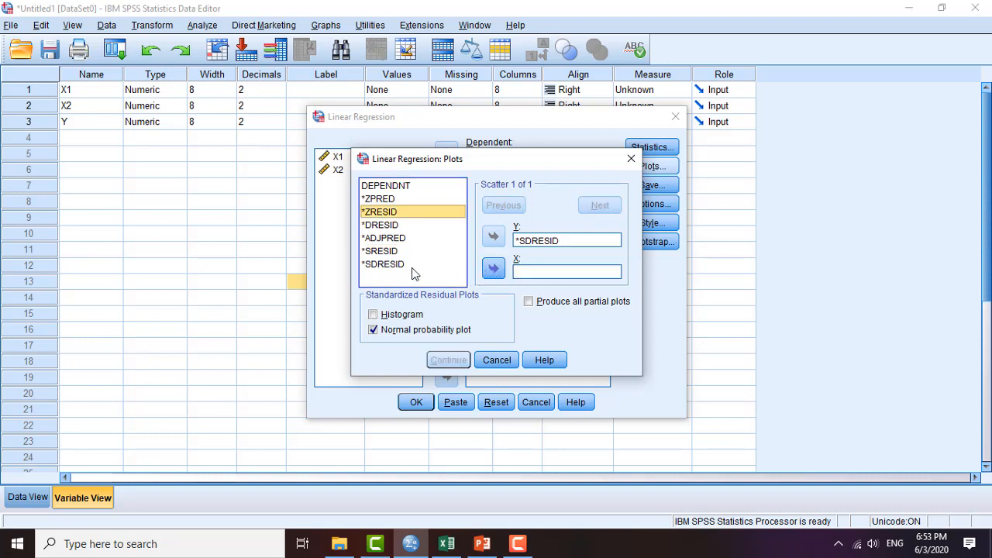
left_click(393, 202)
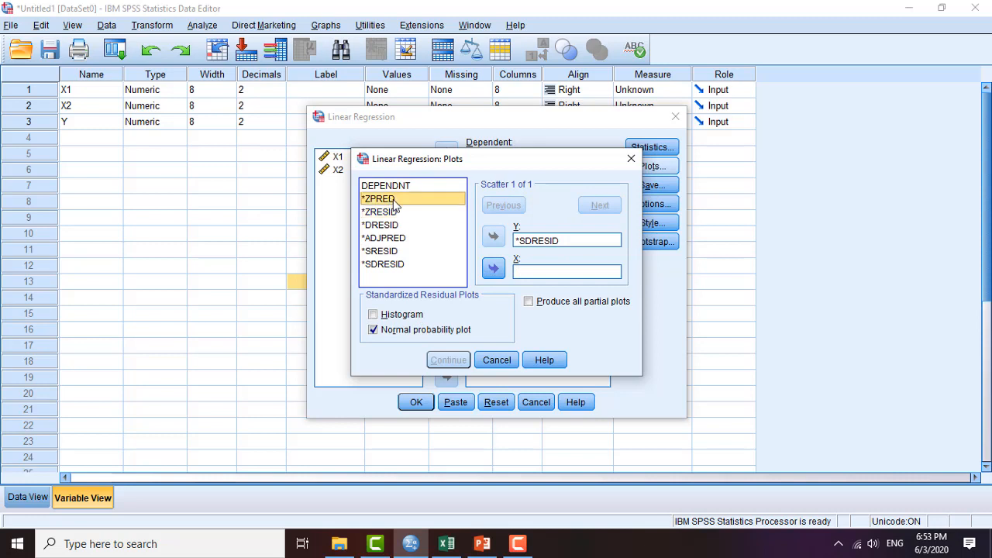
left_click(494, 268)
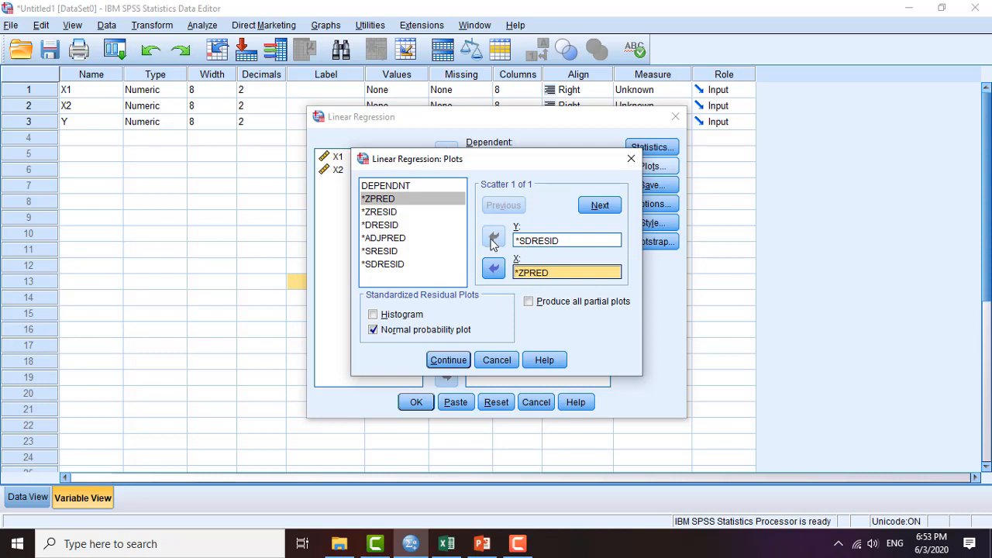
- Replace the Y variable of the first residual scatterplot with *SRESID
left_click(529, 241)
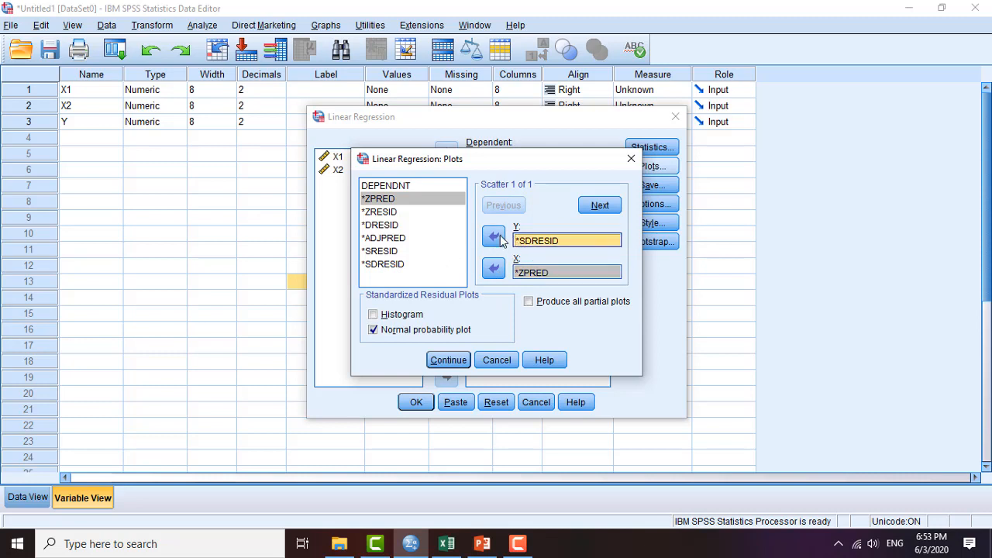
left_click(493, 238)
left_click(393, 252)
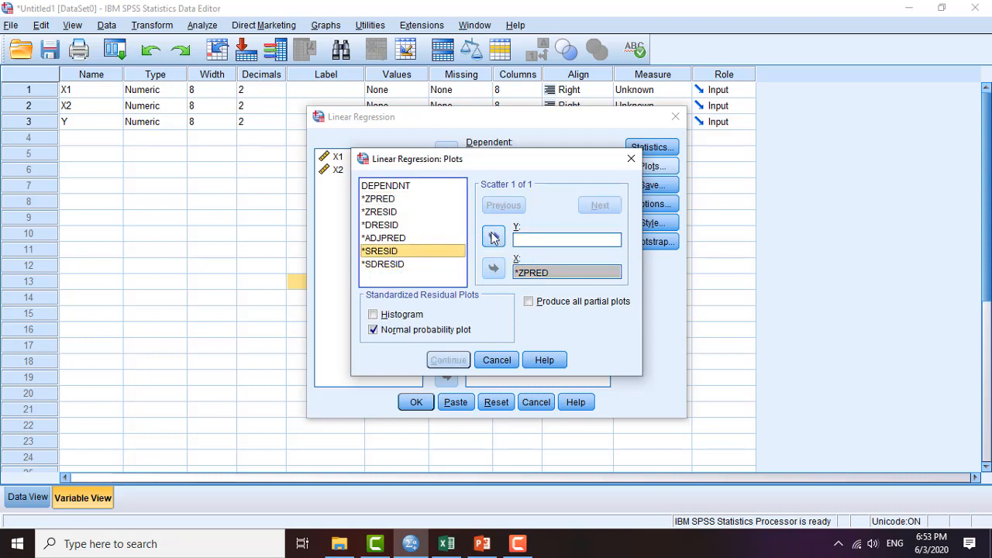
left_click(493, 237)
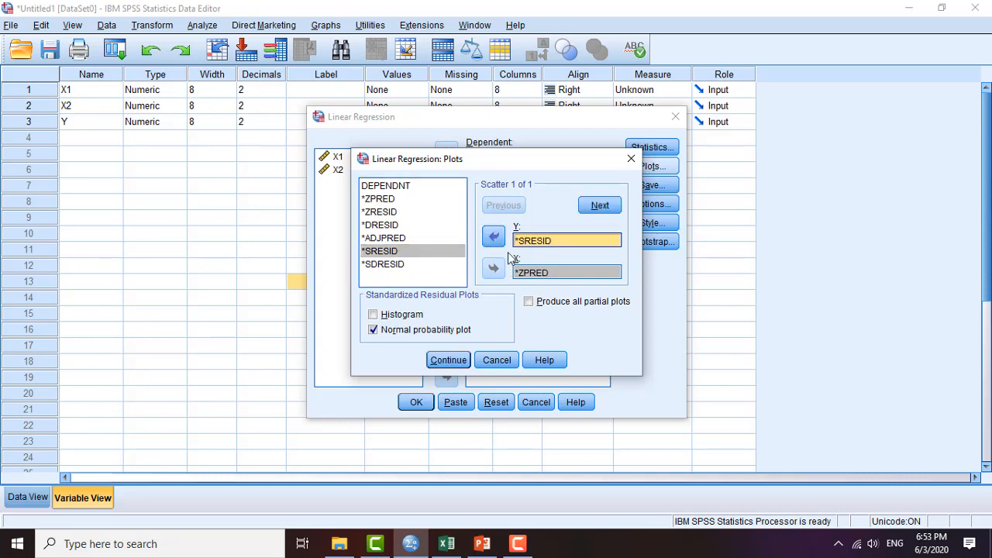
- Consult the Uji Heterokedastisitas slide in PowerPoint for the scatterplot criteria and return to the SPSS plot settings
left_click(481, 544)
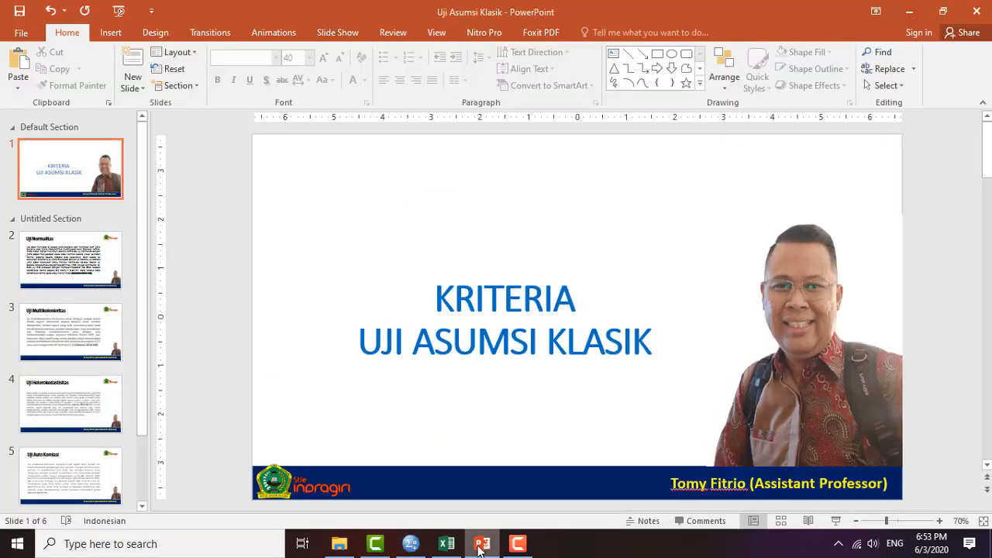
scroll(442, 396, "down", 5)
scroll(441, 396, "down", 2)
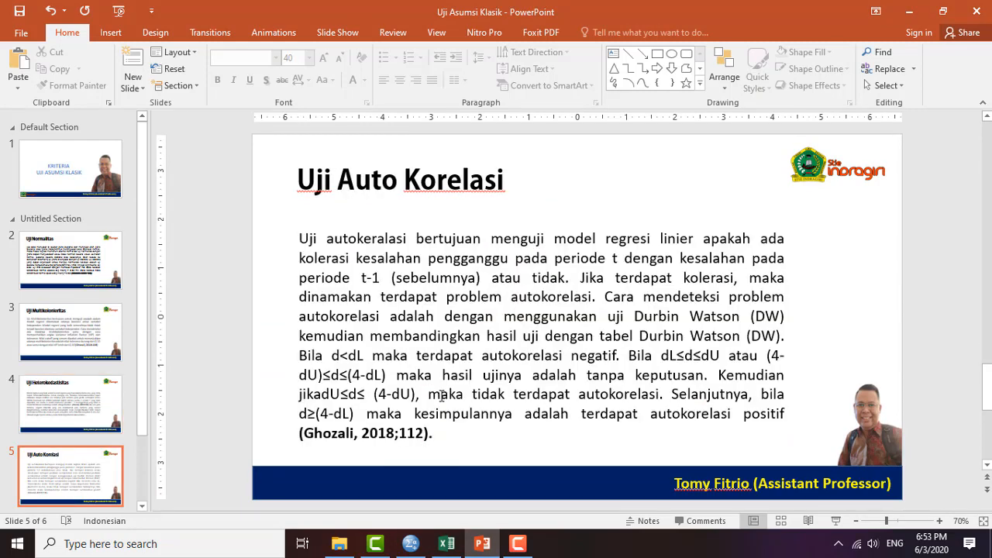
scroll(442, 396, "up", 2)
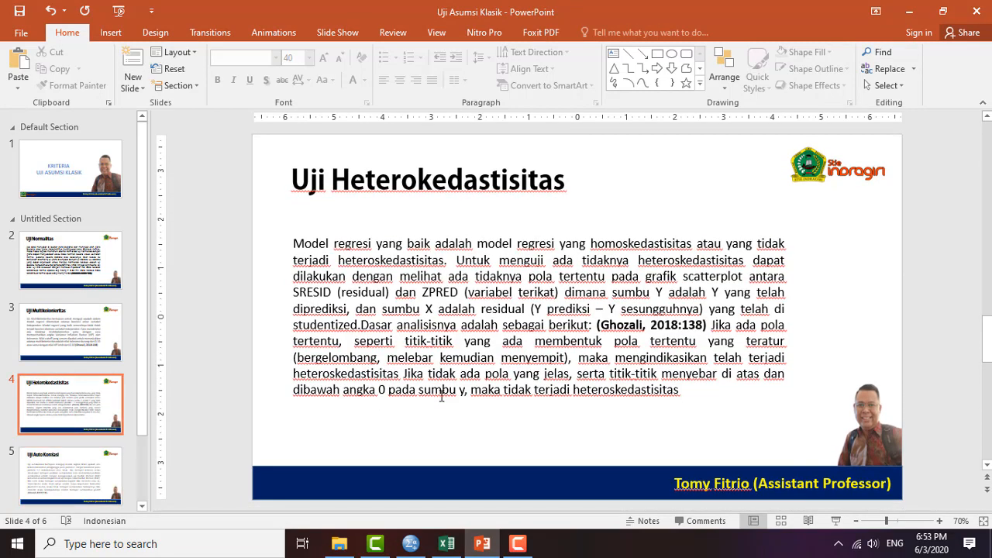
left_click(408, 545)
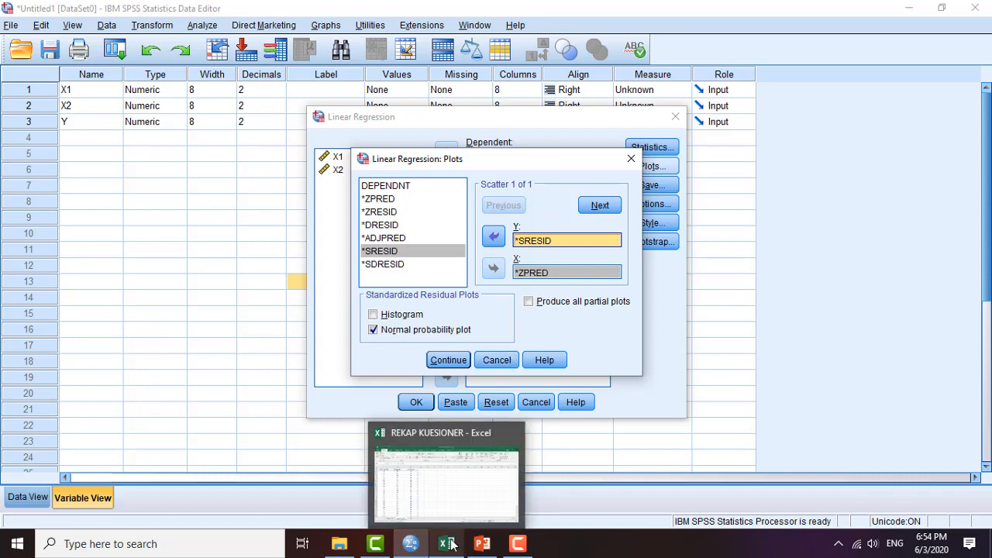
left_click(479, 545)
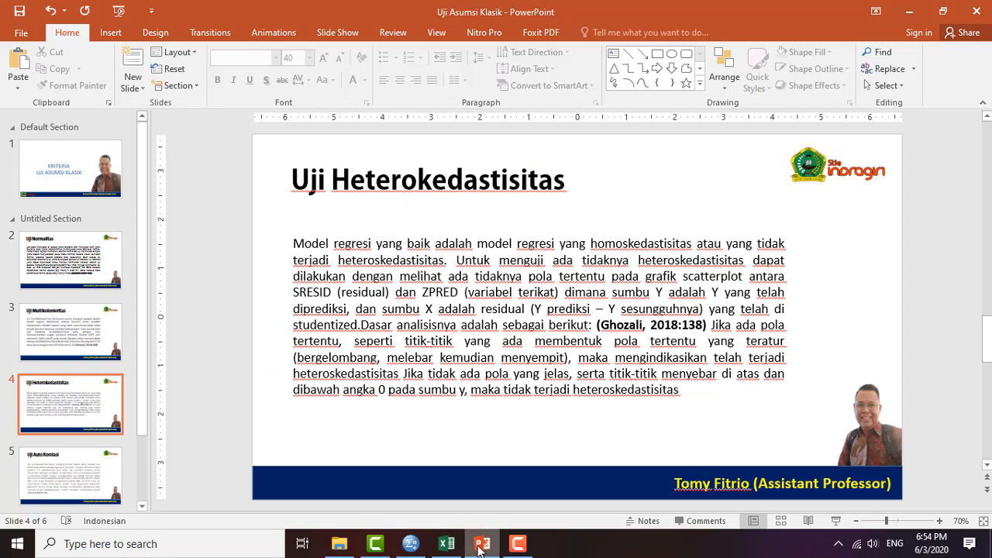
left_click(479, 545)
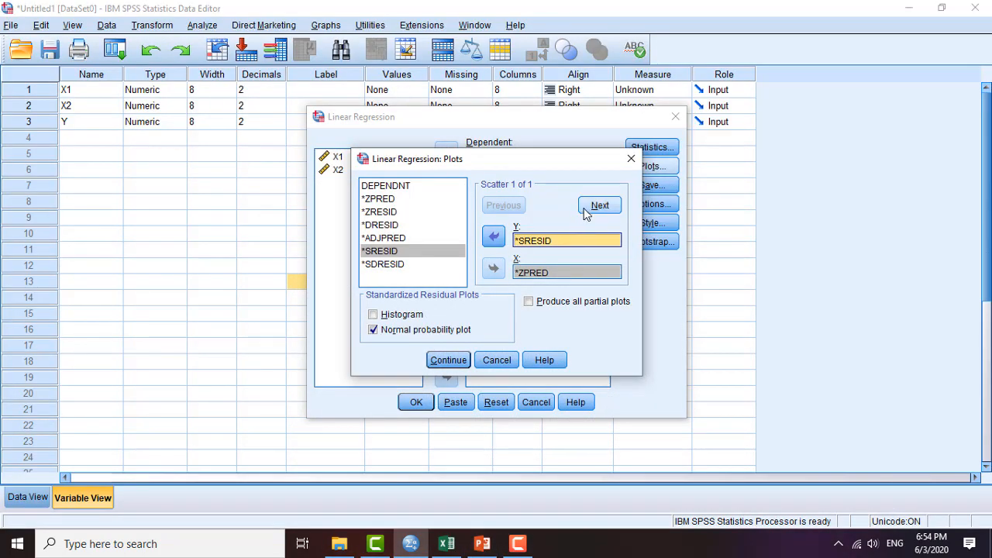
- Add a second scatterplot with *SRESID as Y and *ZPRED as X, and accept the plot settings
left_click(596, 205)
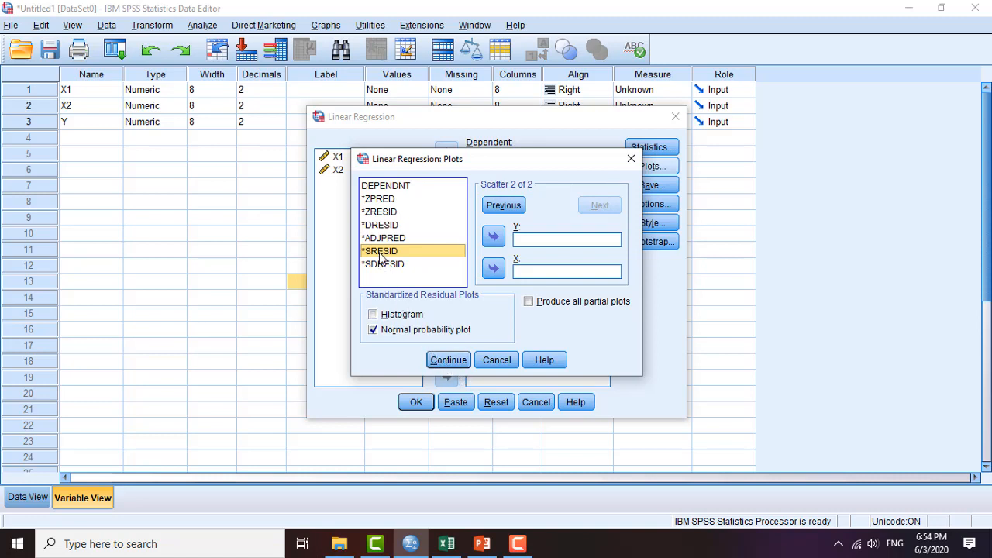
left_click(493, 236)
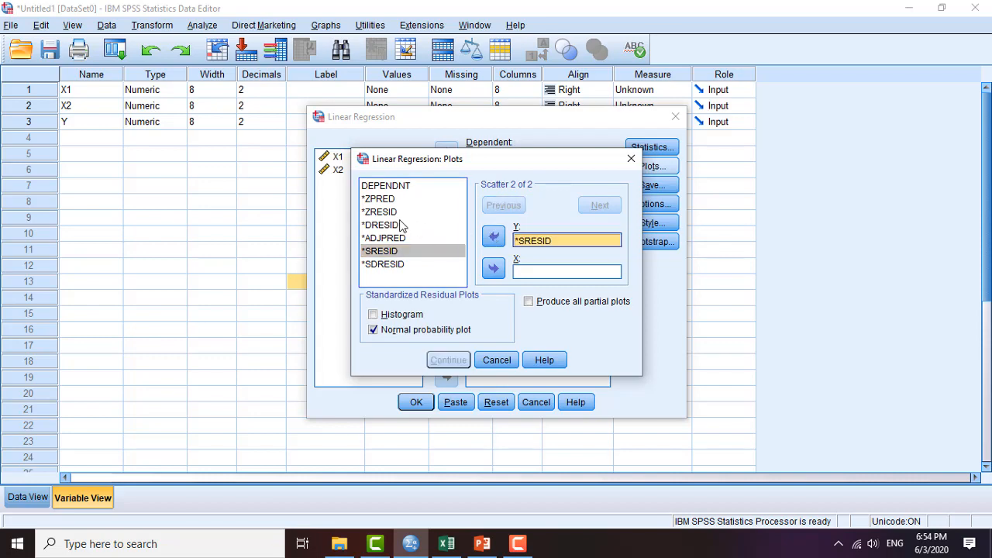
left_click(385, 199)
left_click(493, 269)
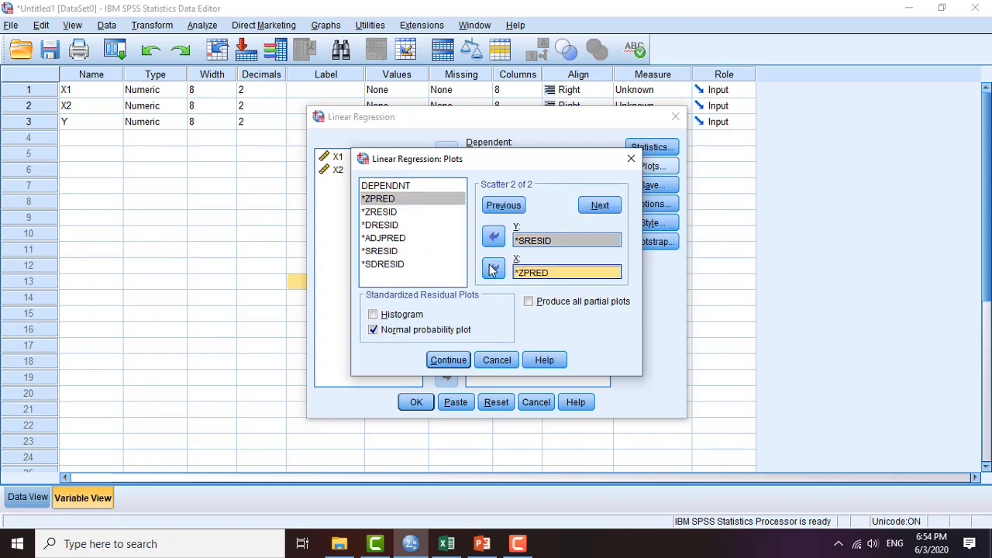
left_click(453, 360)
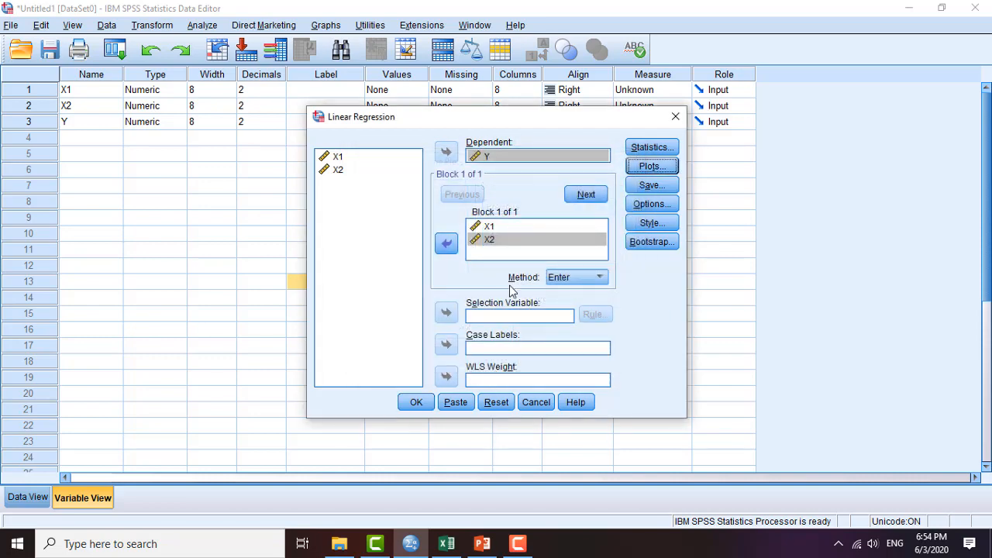
- Keep unstandardized residuals selected for saving, and review the regression's plot and statistics options
left_click(650, 186)
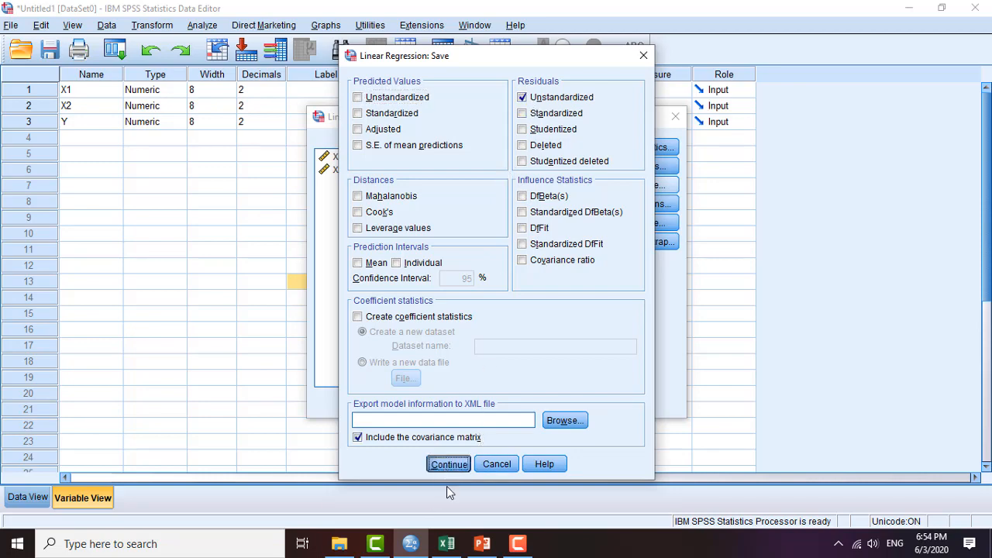
left_click(448, 463)
left_click(643, 171)
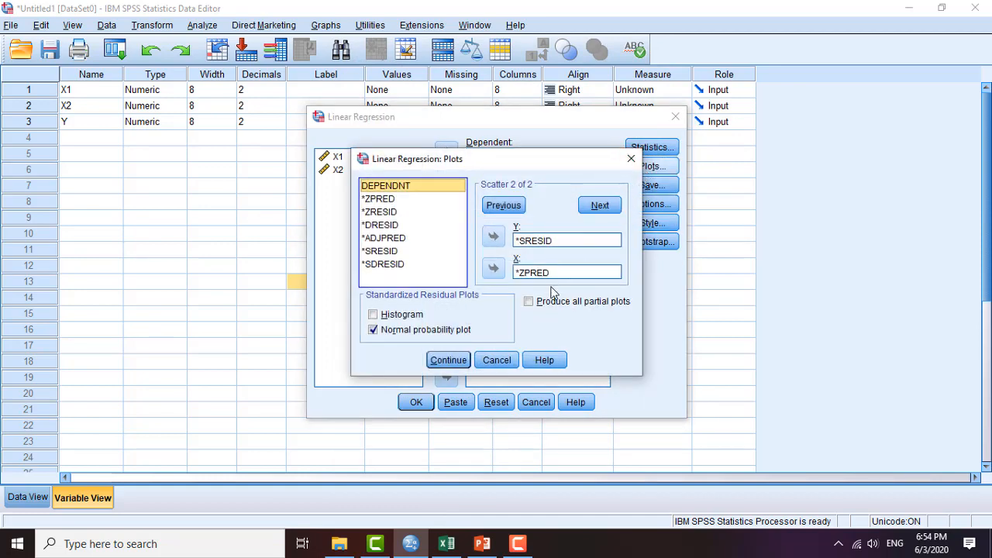
left_click(449, 360)
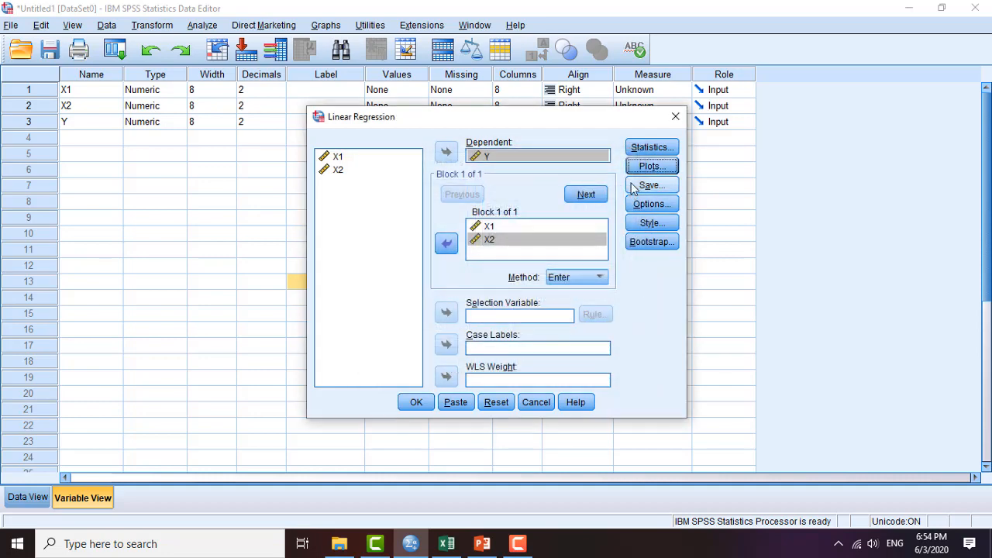
left_click(651, 147)
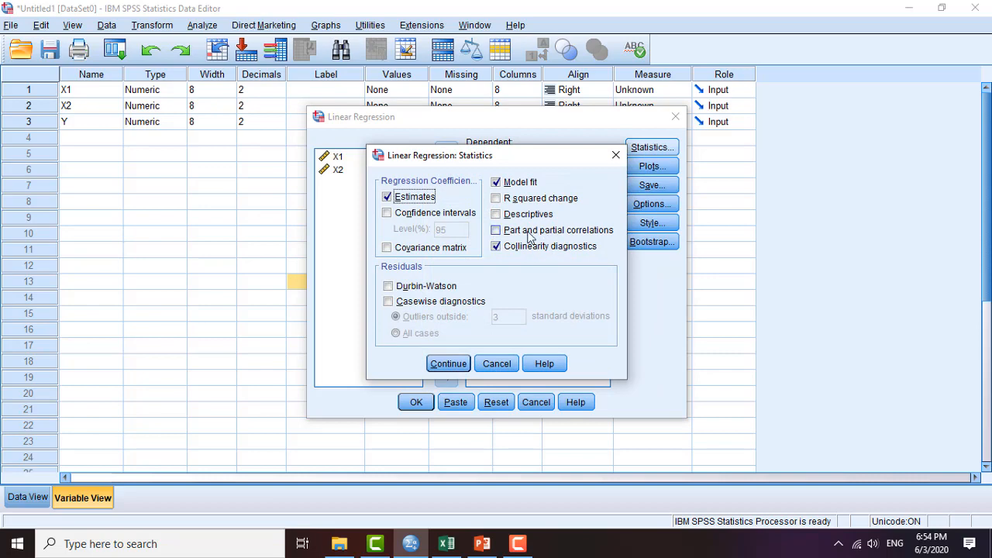
left_click(448, 363)
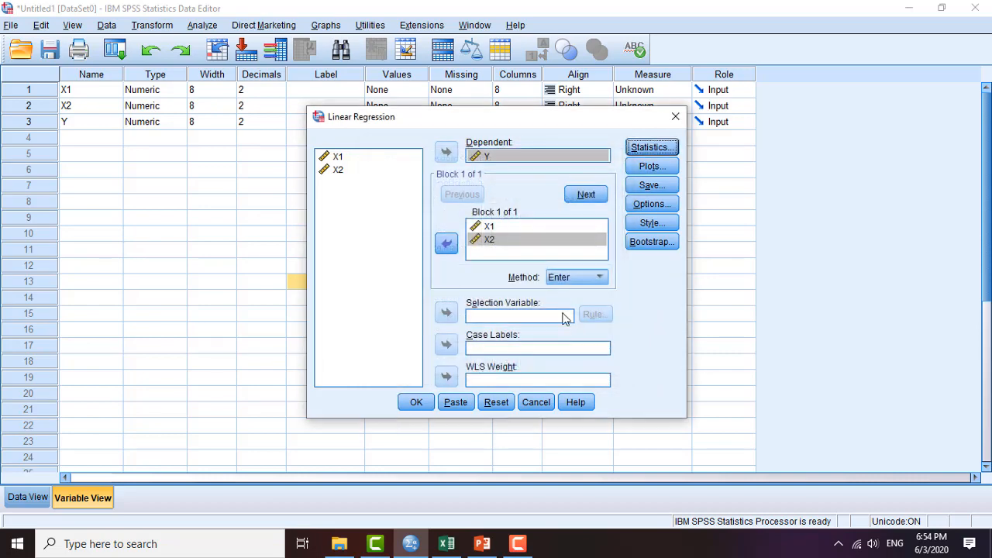
- Check the scatterplot axes against the Uji Heterokedastisitas slide in PowerPoint, accept the SPSS plot settings and run the regression
left_click(651, 167)
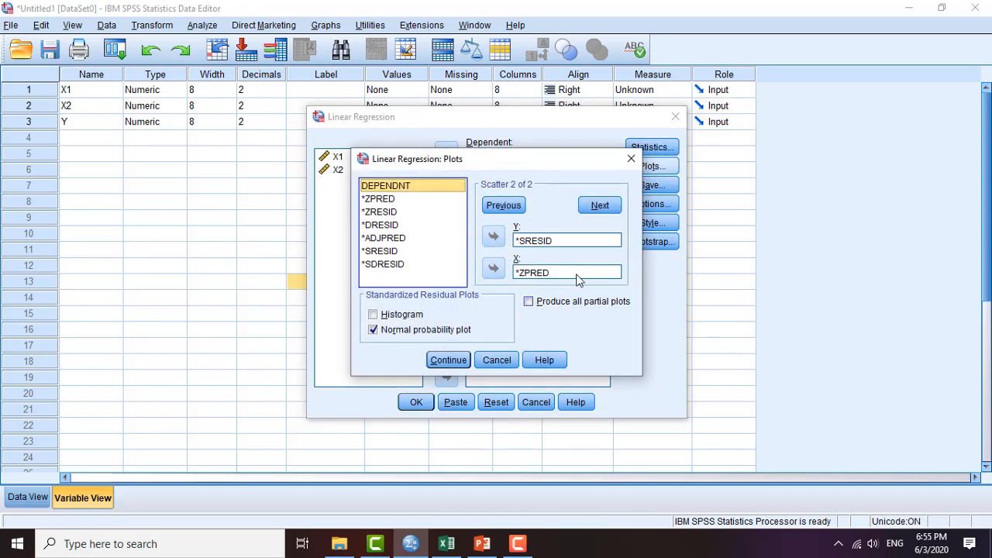
left_click(482, 543)
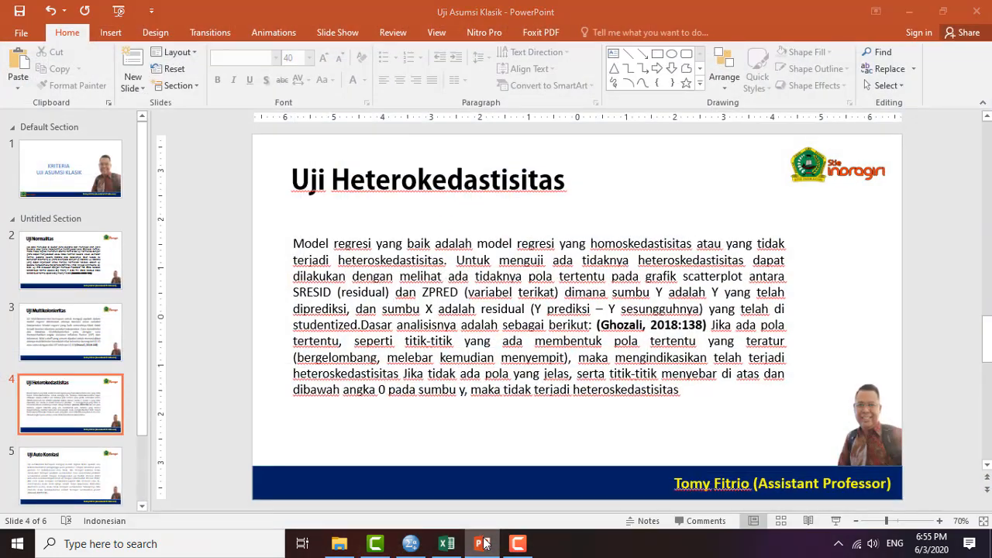
left_click(482, 544)
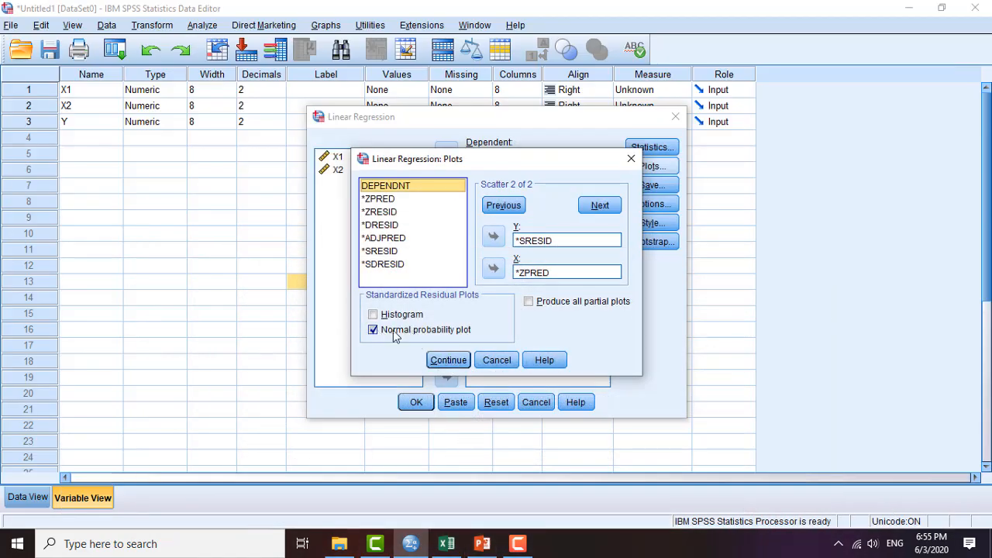
left_click(446, 361)
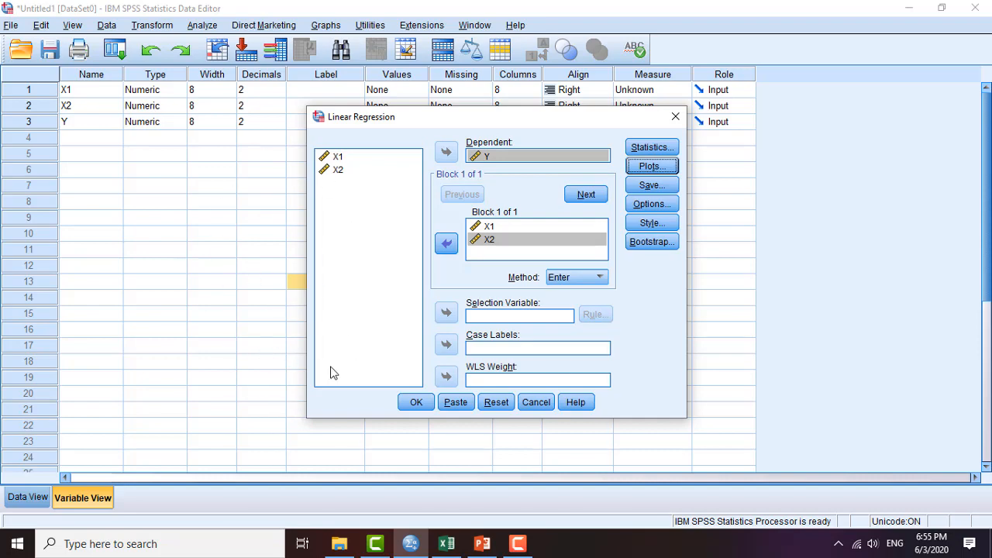
left_click(416, 402)
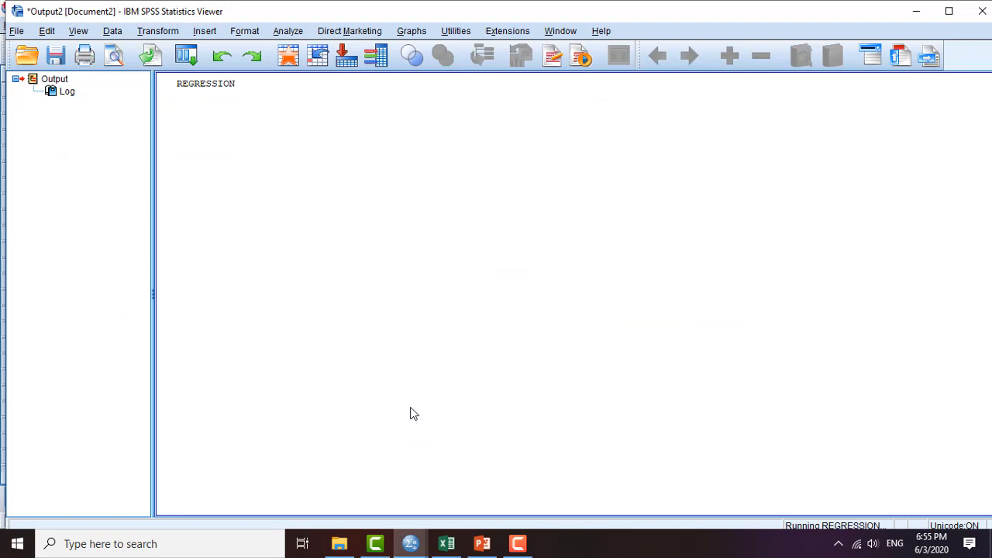
- Examine the regression output's tables, residual scatterplots and normal P-P plot
scroll(374, 391, "down", 15)
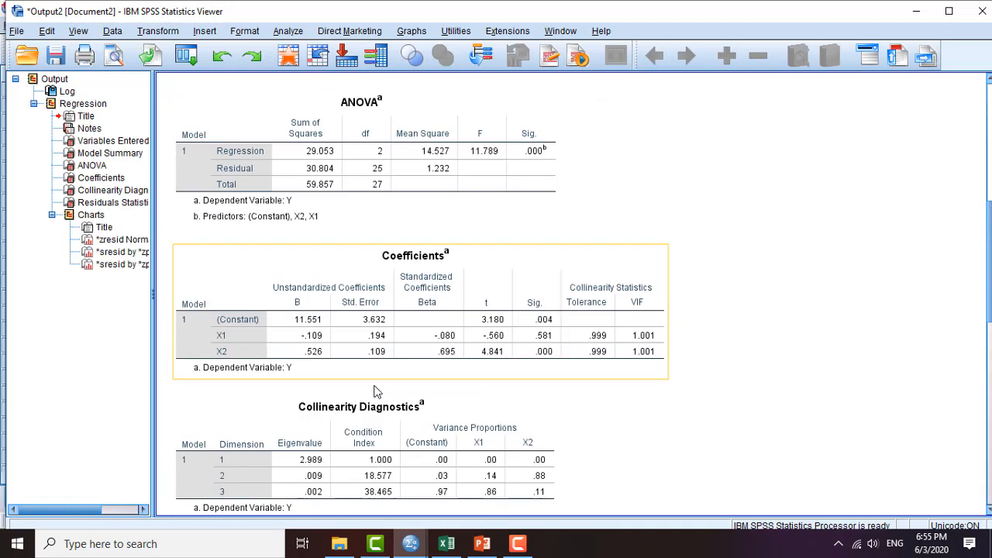
scroll(374, 392, "down", 3)
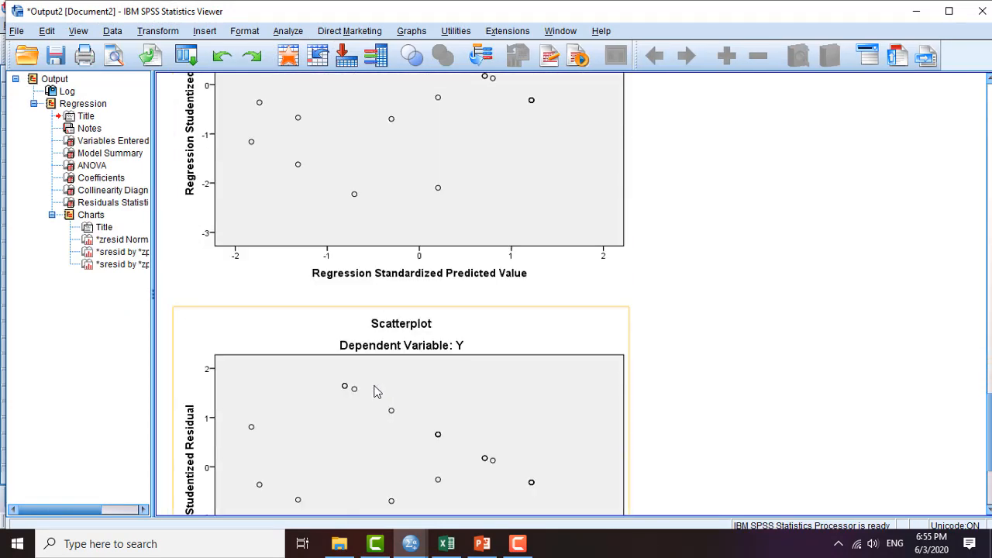
scroll(374, 392, "up", 3)
scroll(374, 392, "down", 6)
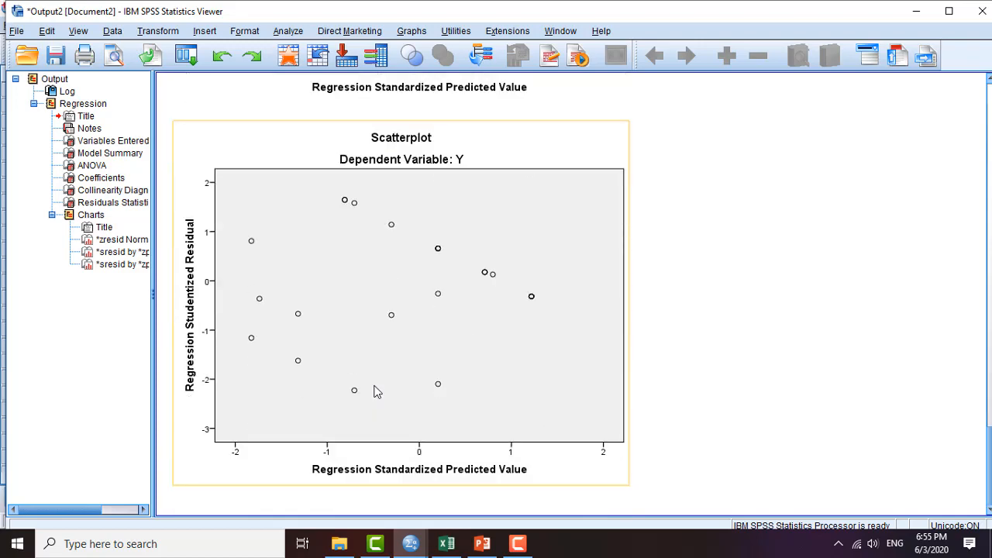
scroll(374, 391, "up", 10)
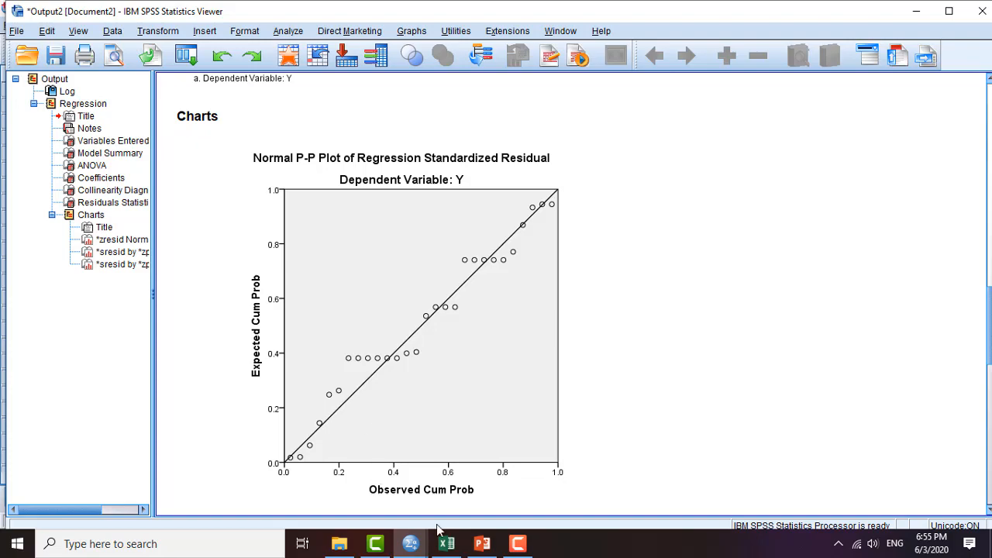
- Switch to PowerPoint and consult the Uji Normalitas slide for the normality criteria
left_click(482, 544)
scroll(491, 377, "up", 2)
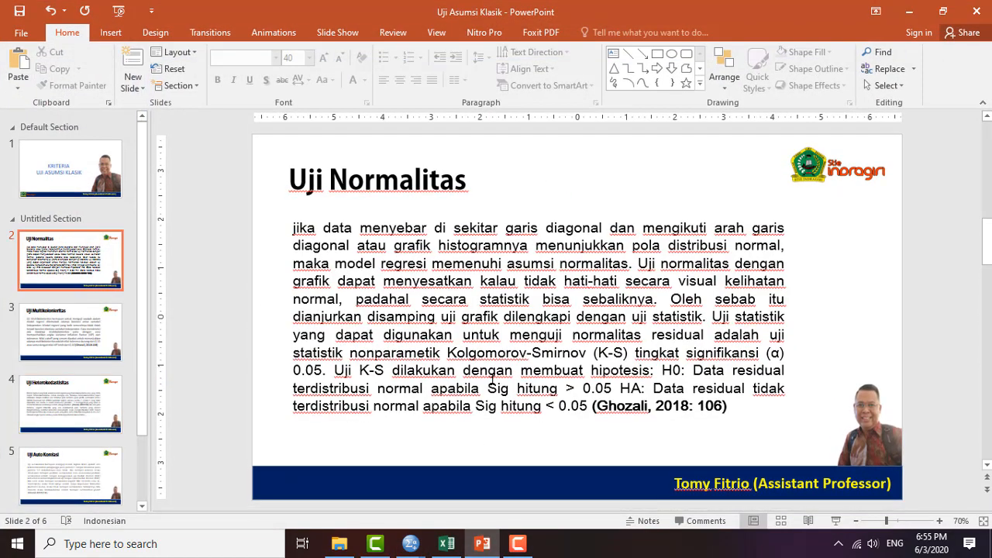